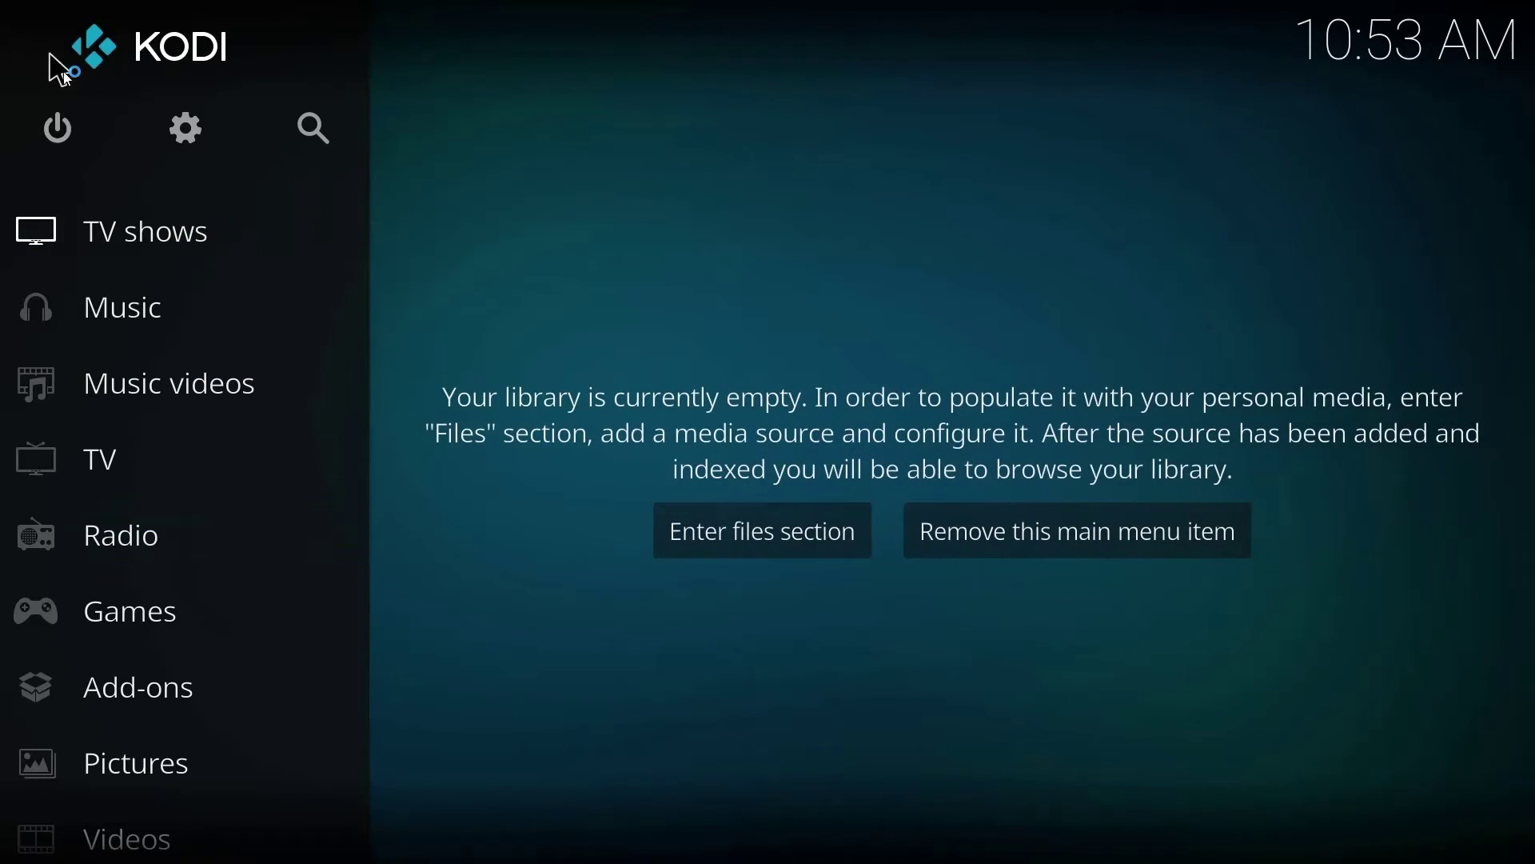
- Exit Kodi from its Power Options menu
click(56, 120)
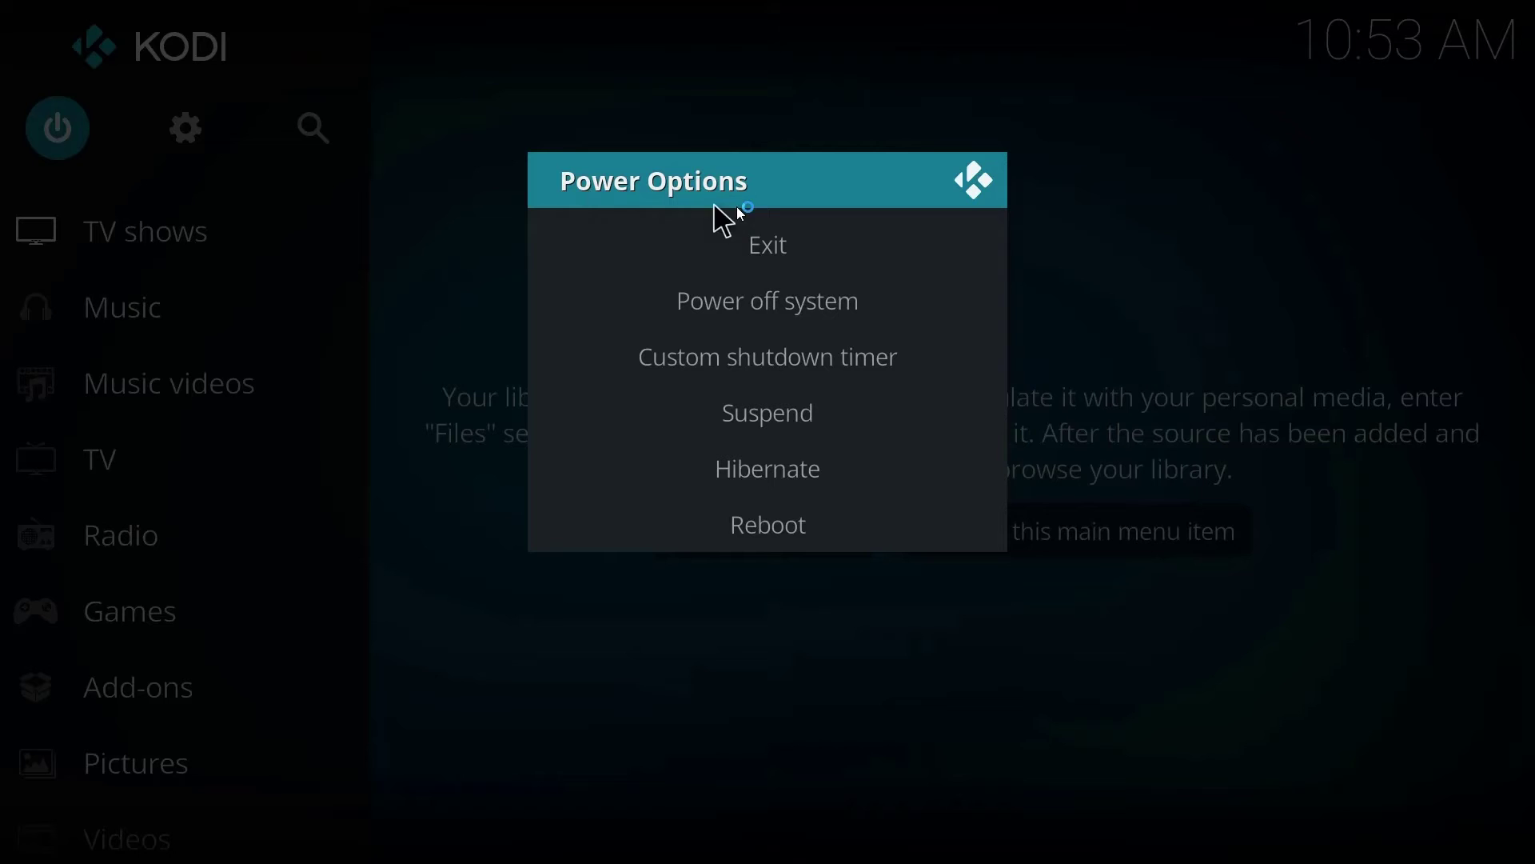
click(776, 243)
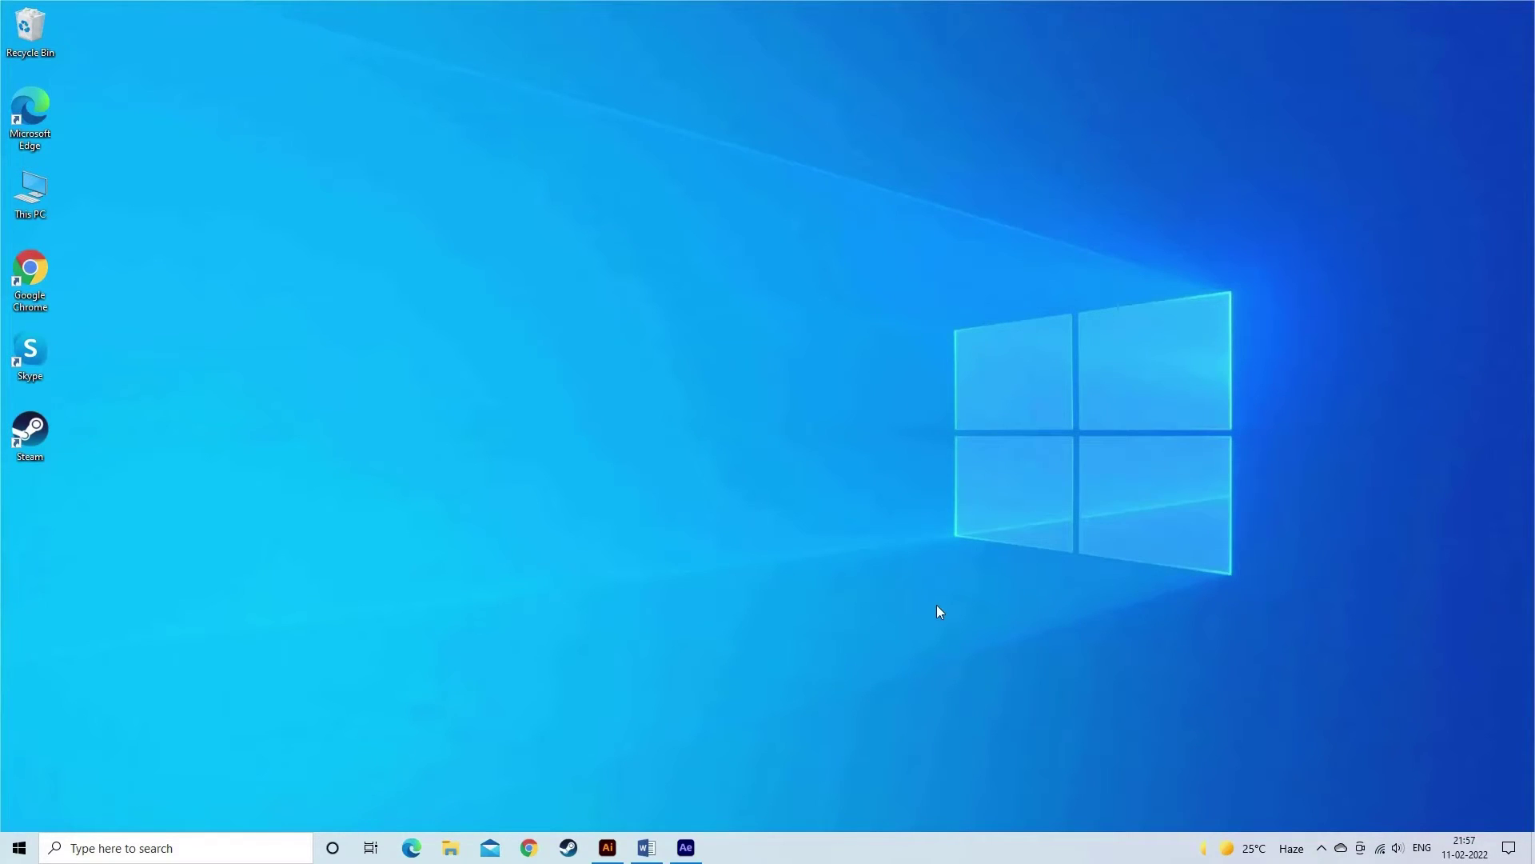
- Bring up the Start menu power choices to restart Windows
click(18, 848)
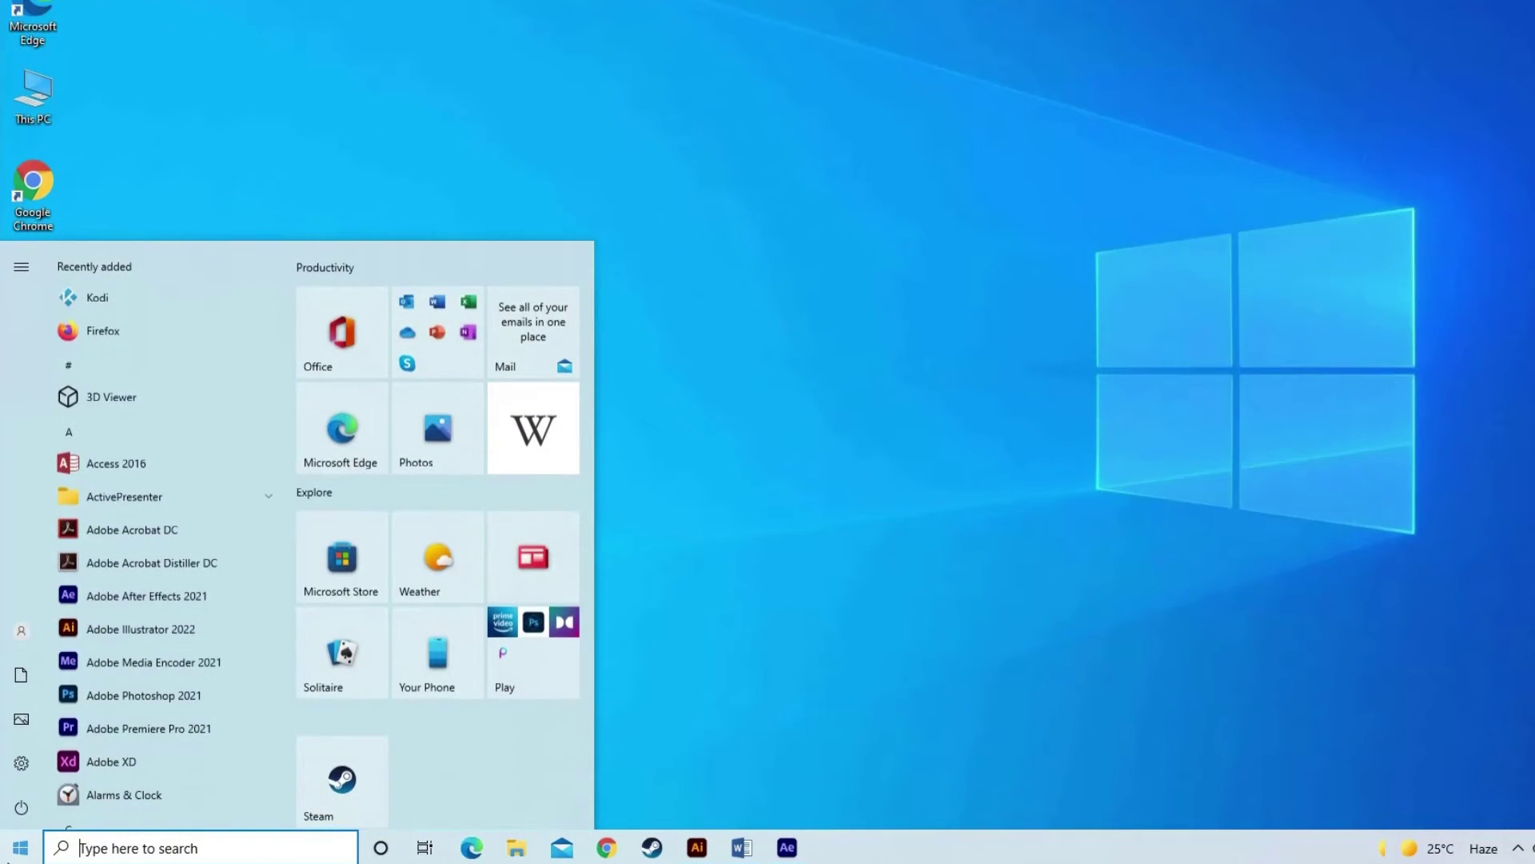
click(20, 808)
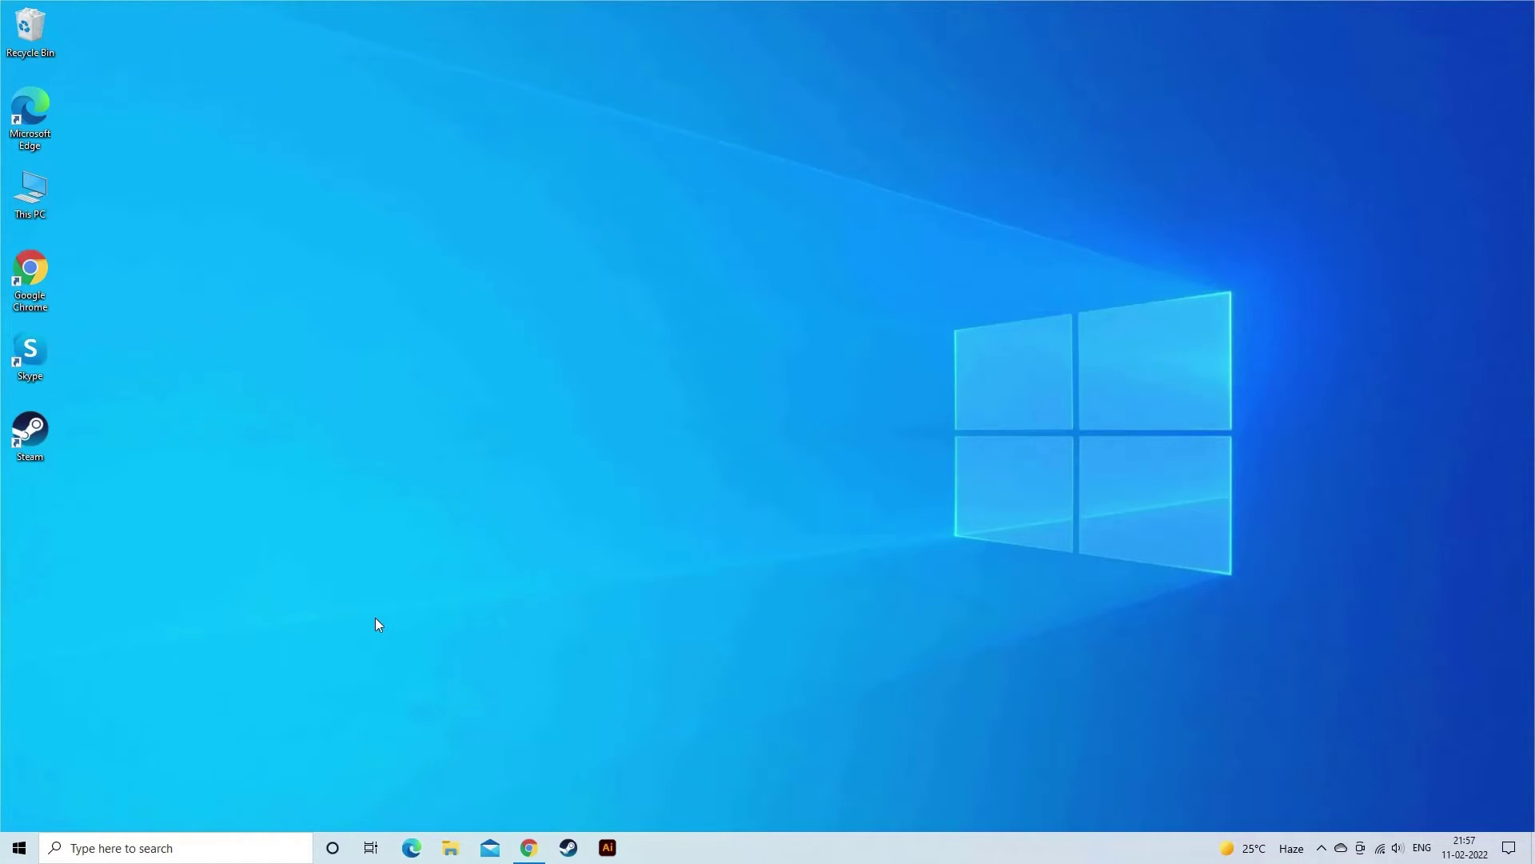
- Open Windows Settings' Network & Internet status and view the Ethernet connection details
click(18, 847)
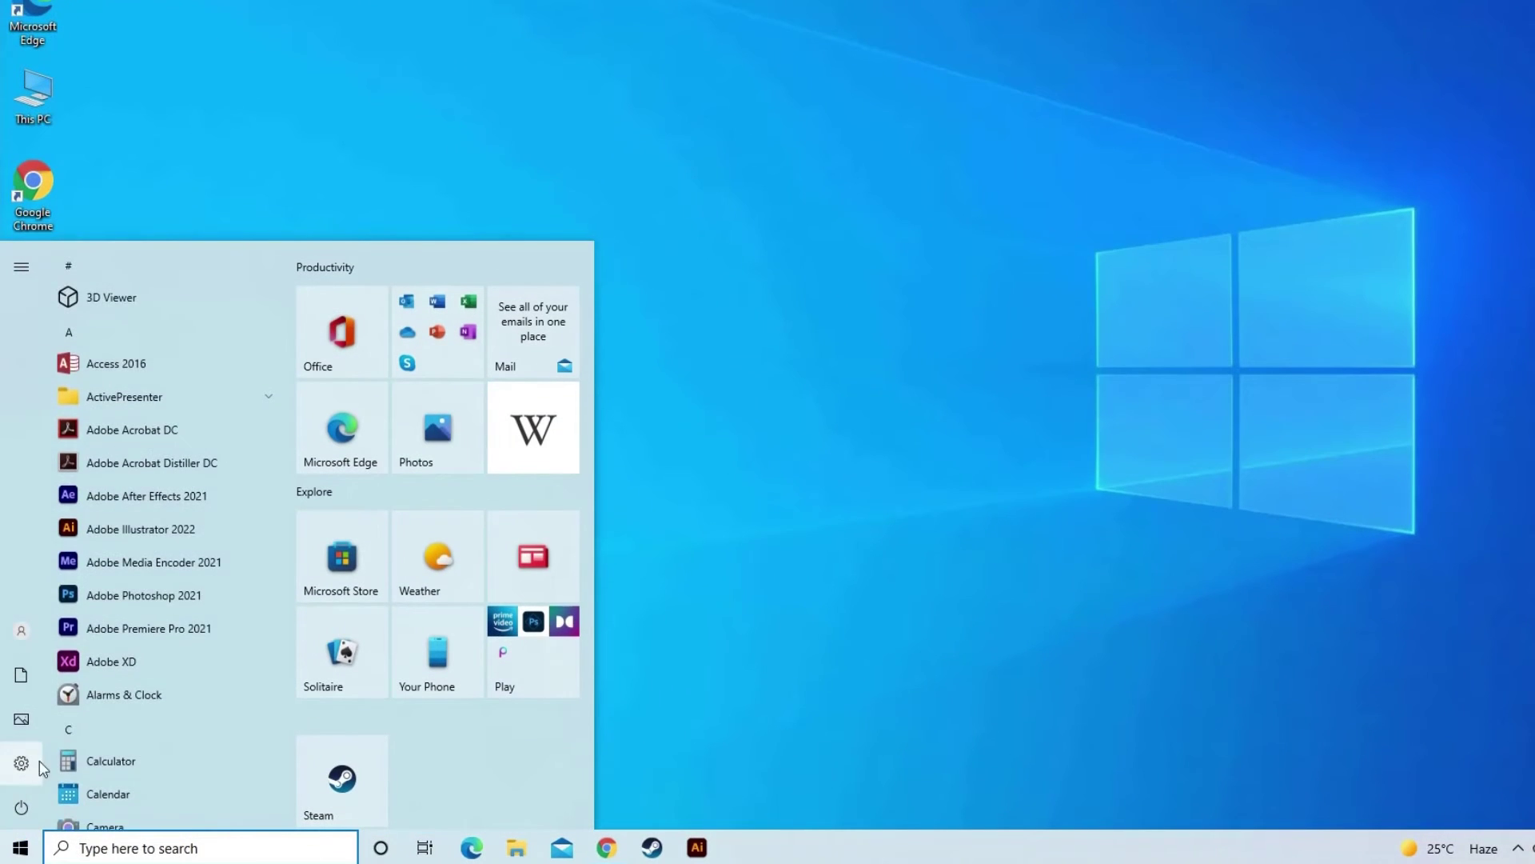
click(68, 767)
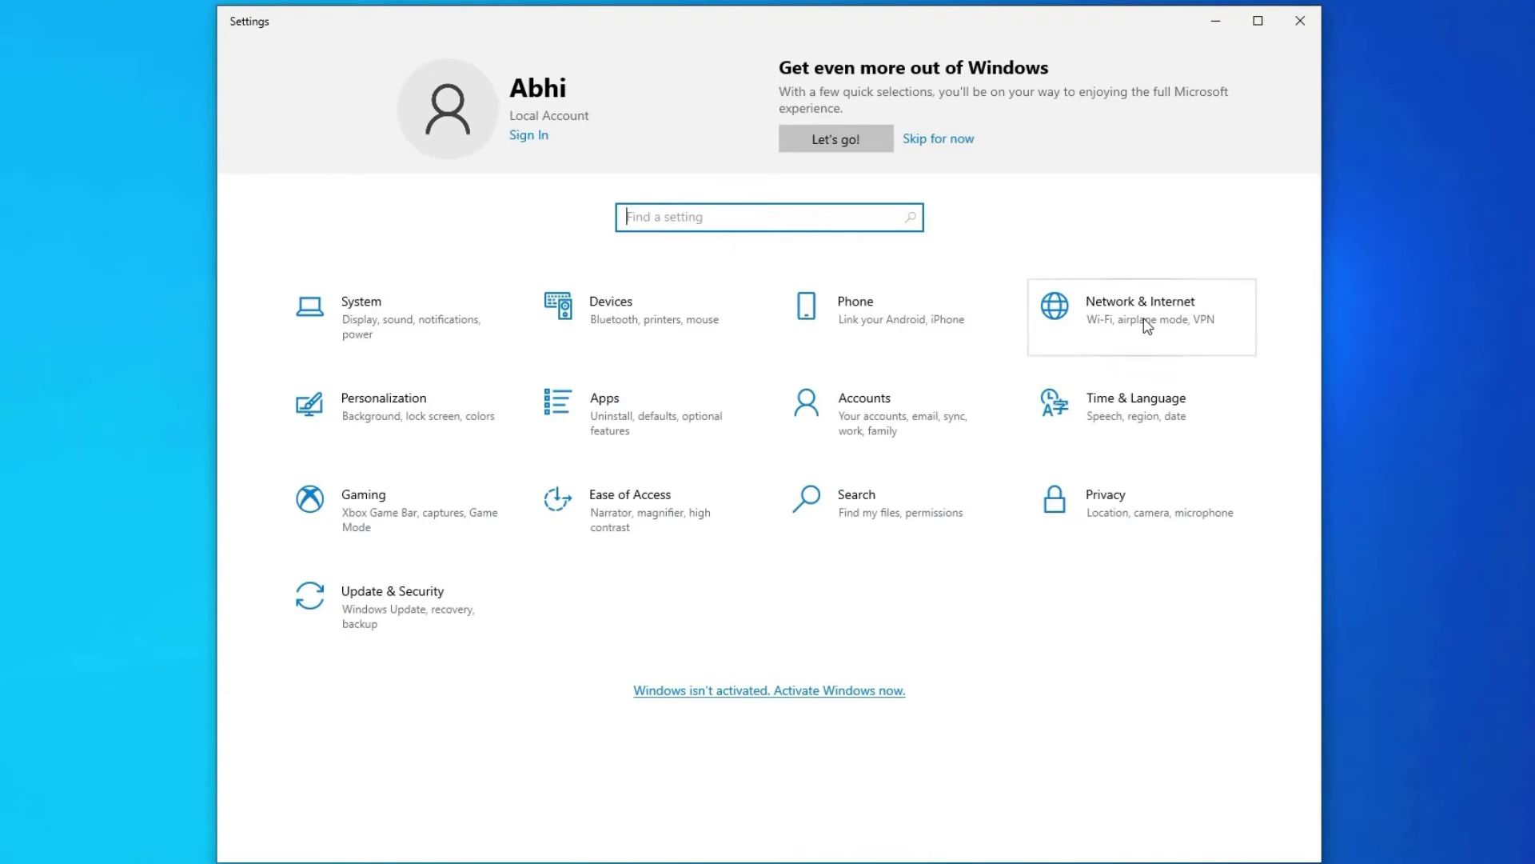
click(1144, 325)
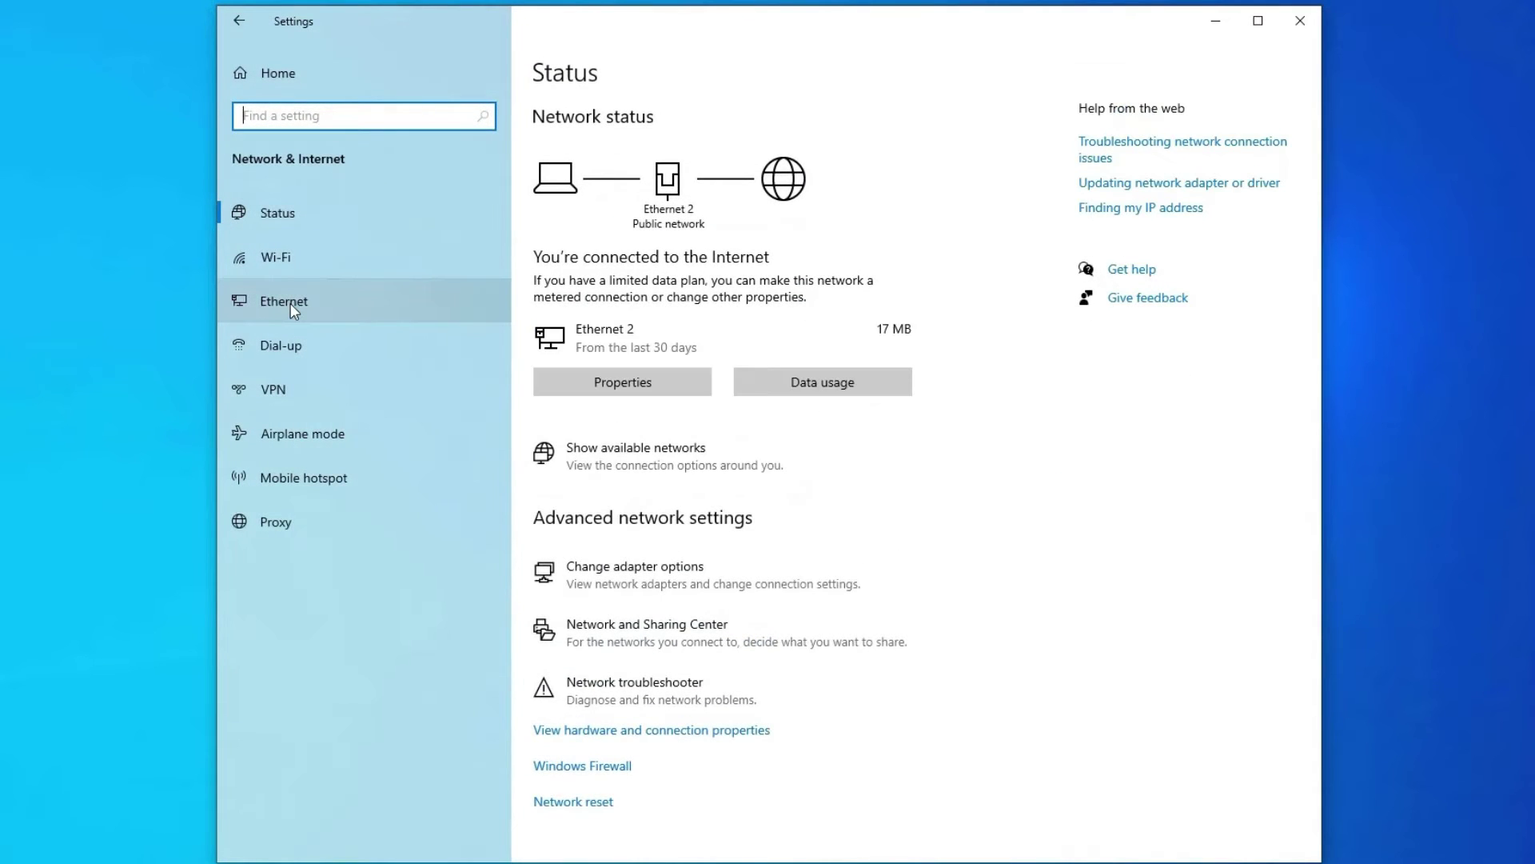
click(290, 303)
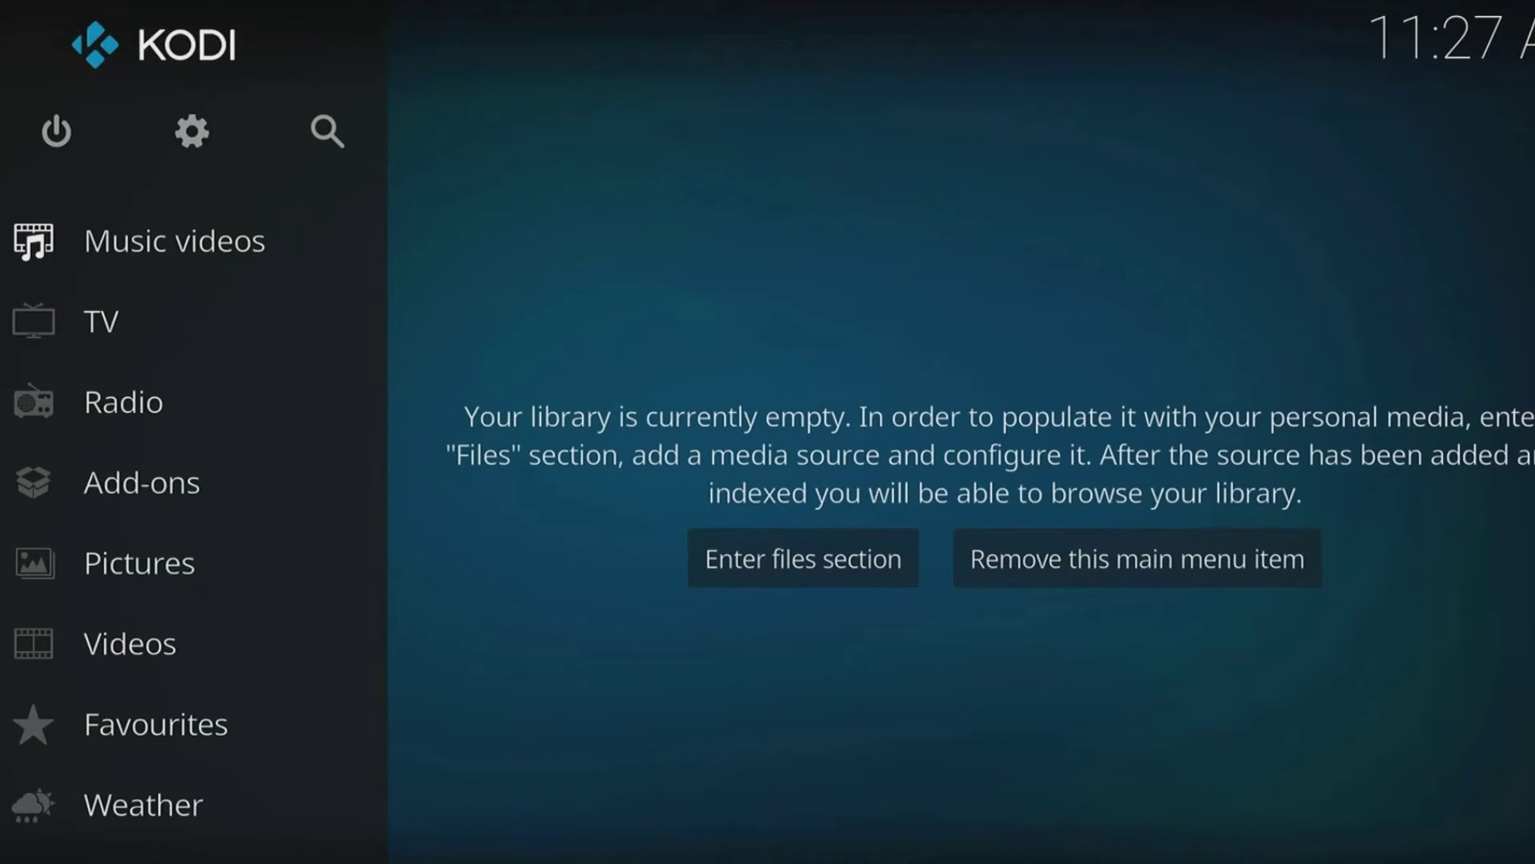
mouse_move(142, 483)
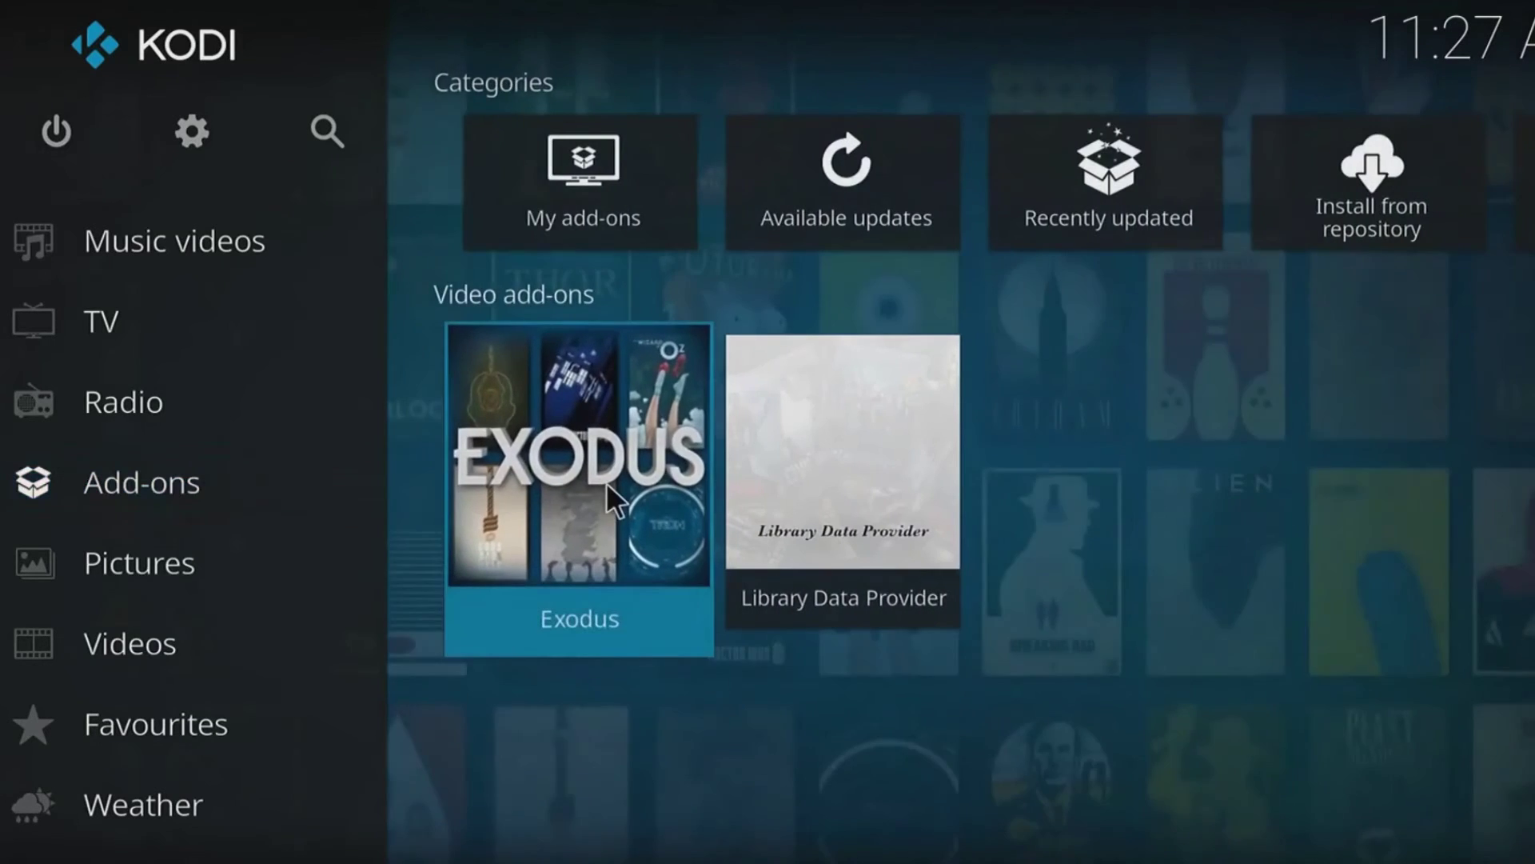
- In Exodus Tools, run Clear providers and Clear cache, confirming Yes each time
click(609, 491)
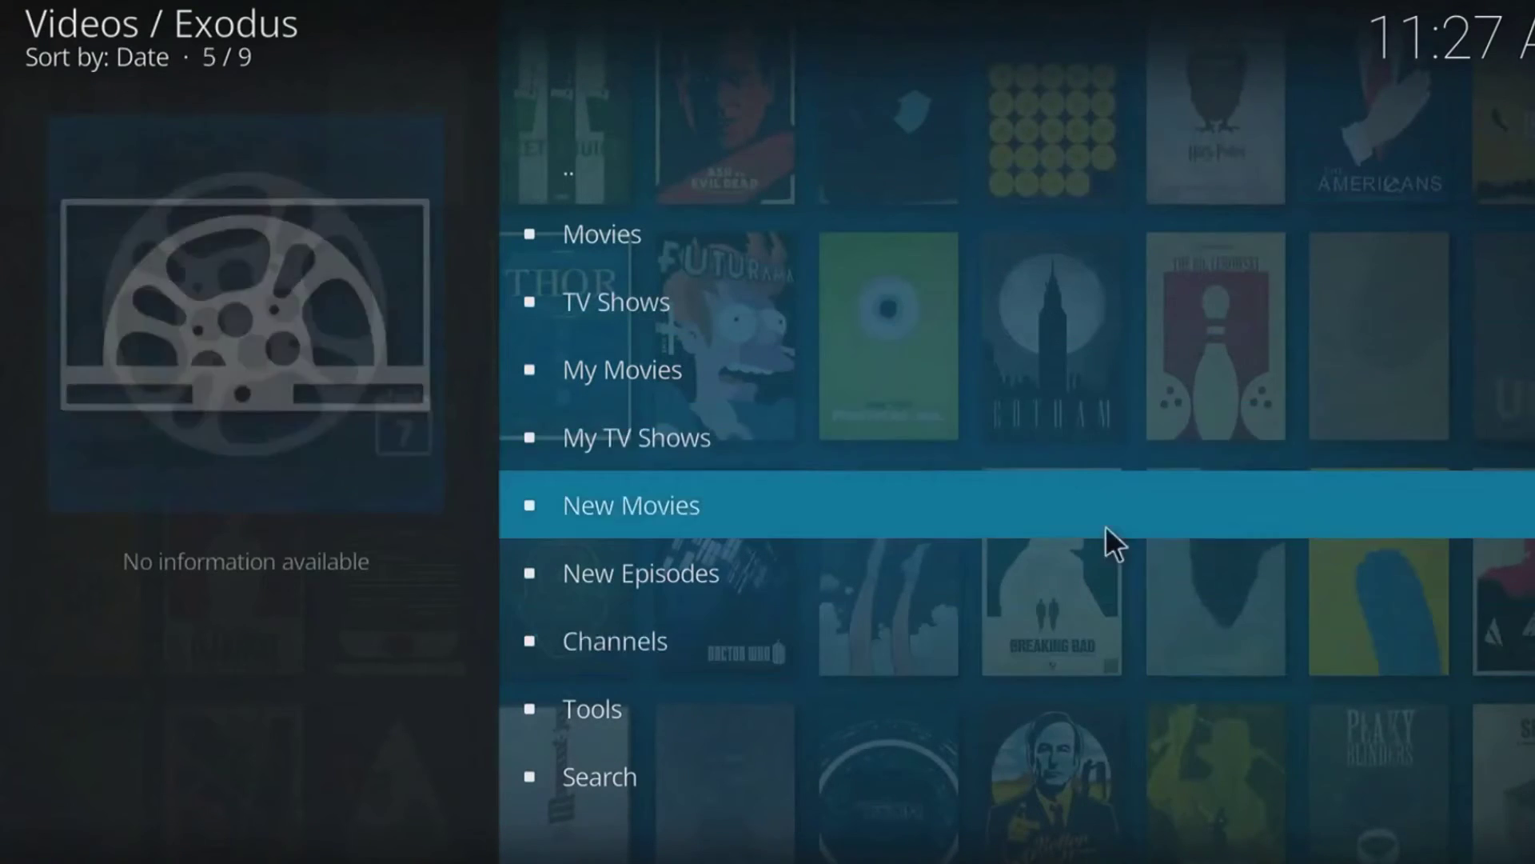
click(722, 712)
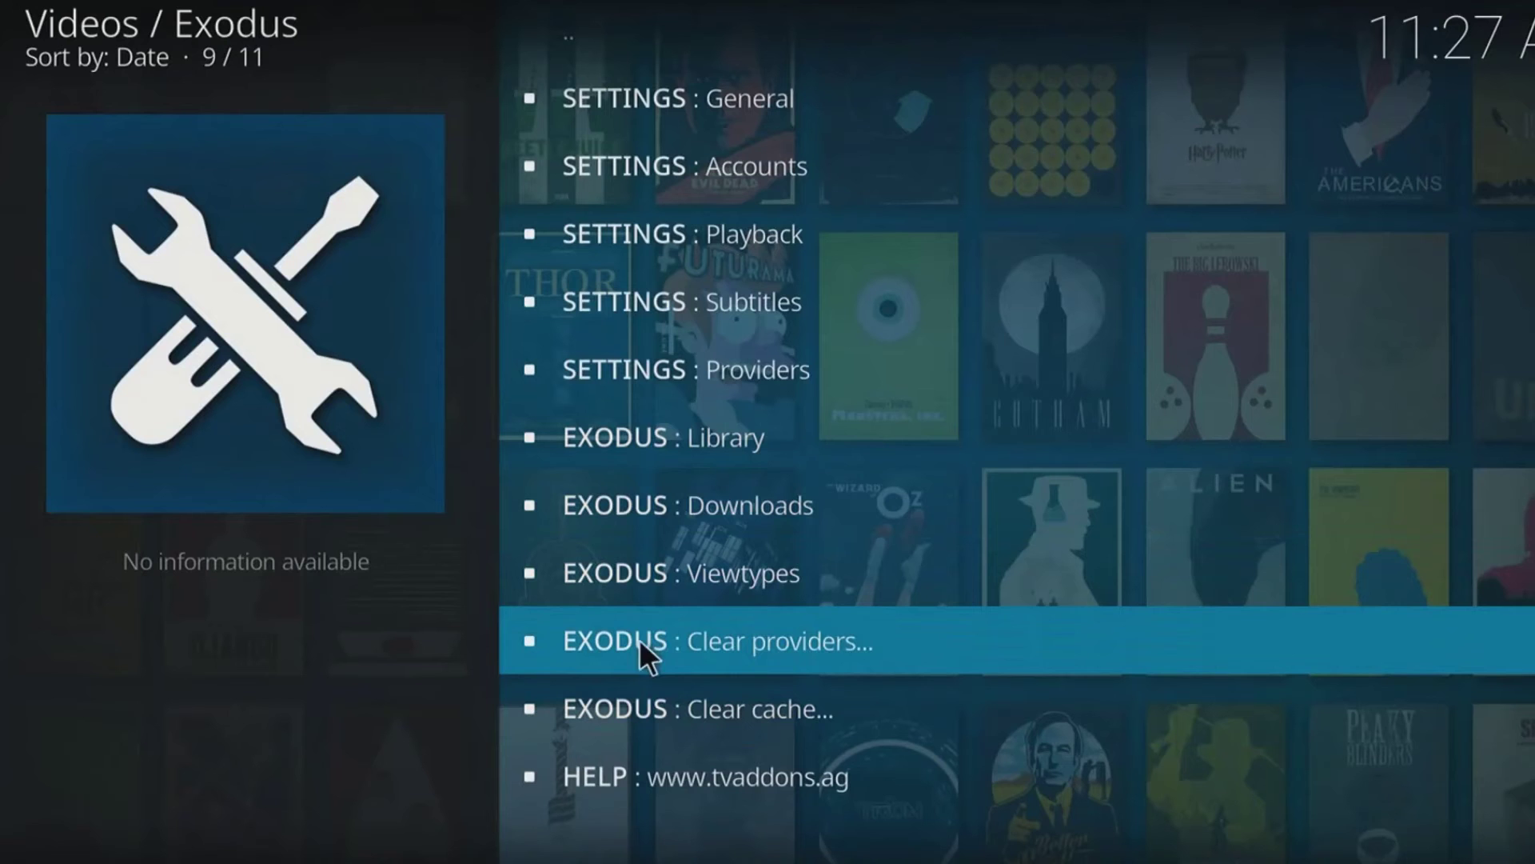
click(923, 641)
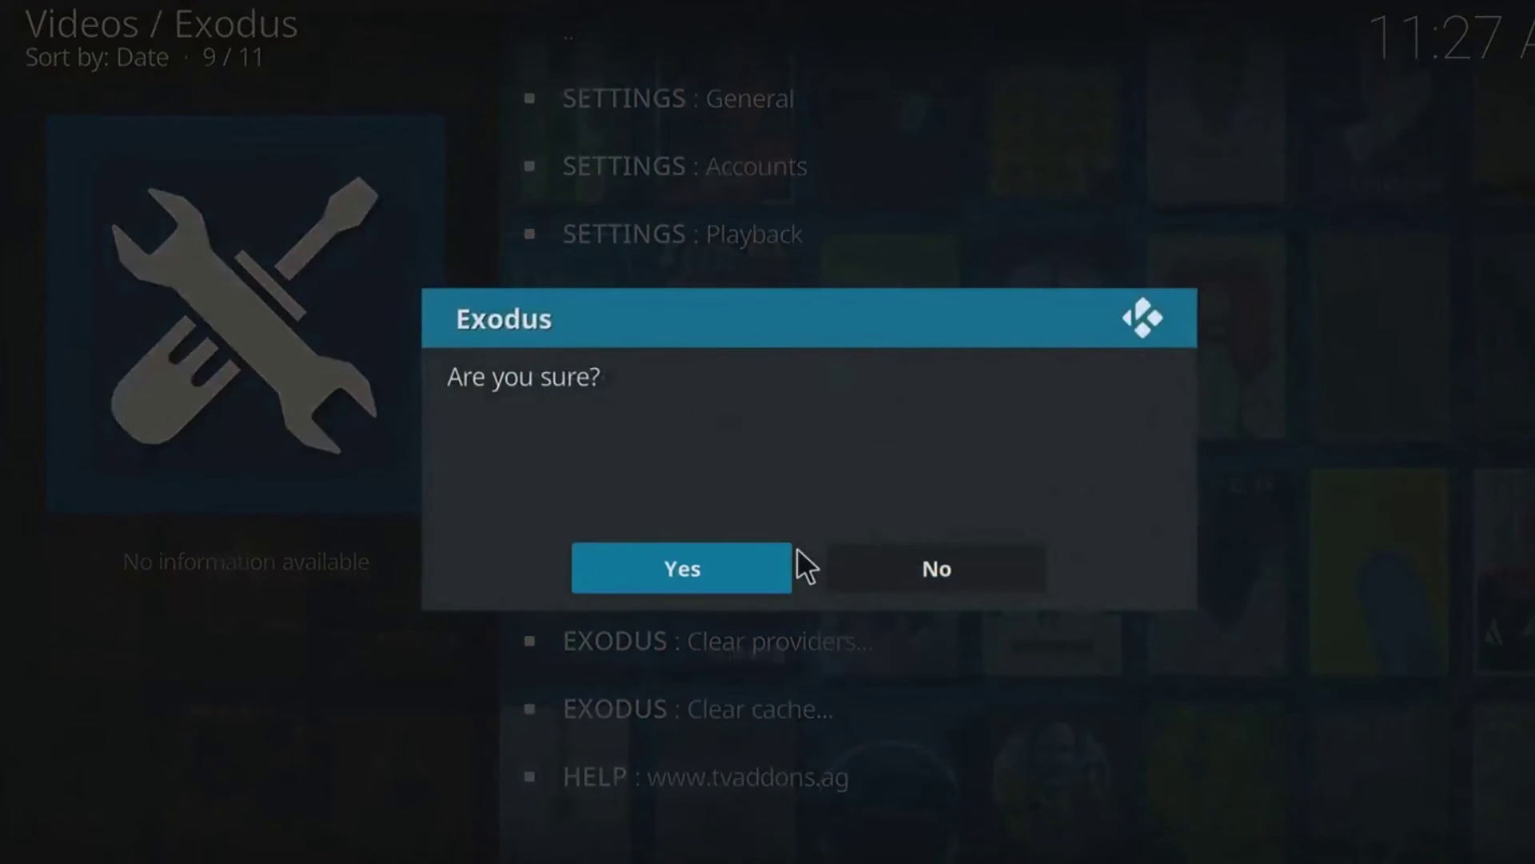
click(771, 561)
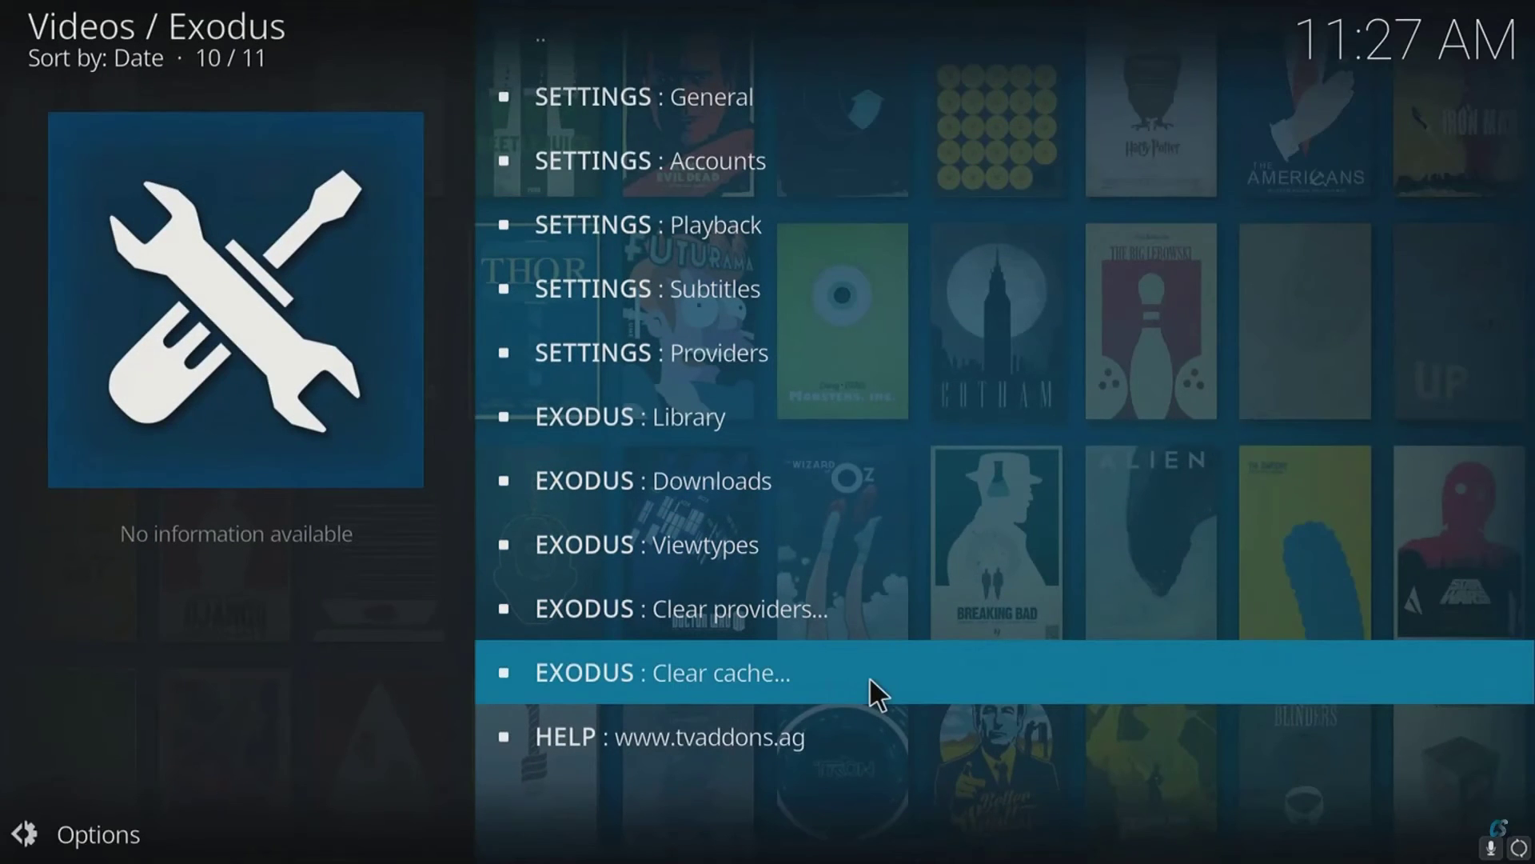
click(870, 679)
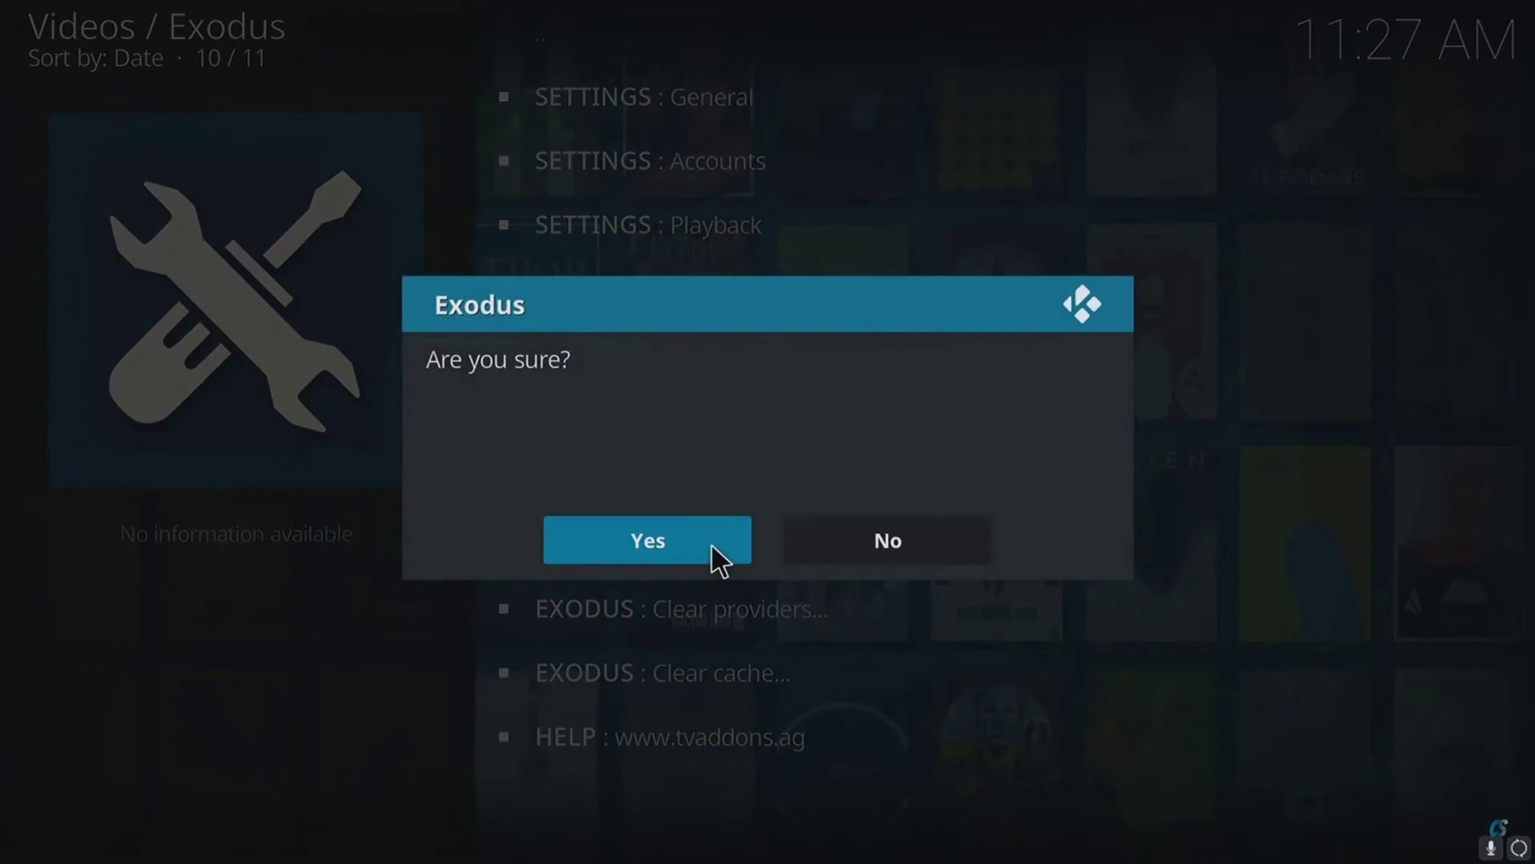
click(711, 543)
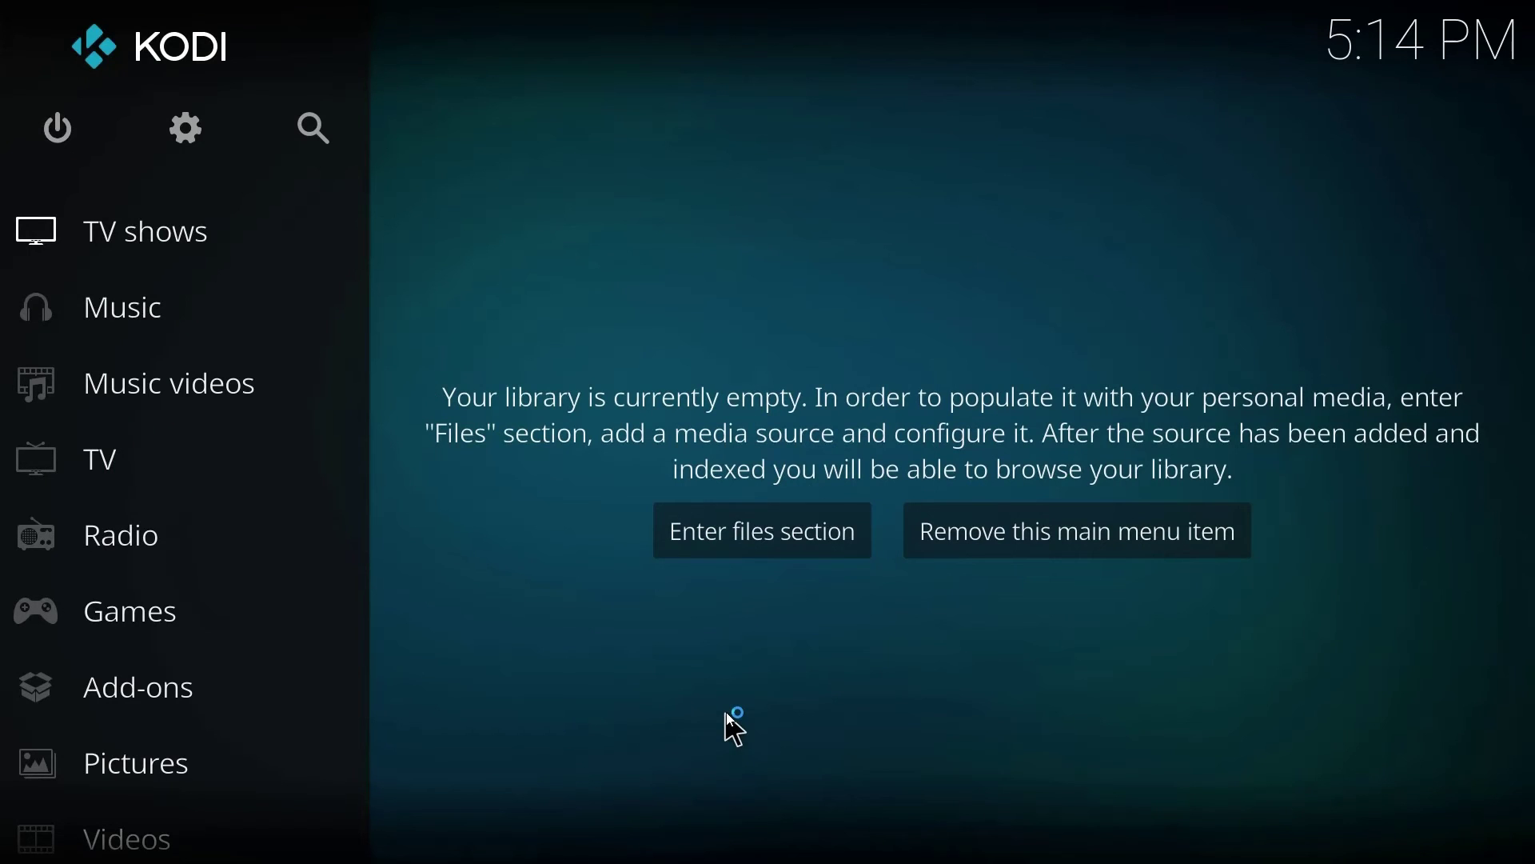
- Open Settings > Add-ons > Available updates in Kodi
click(197, 132)
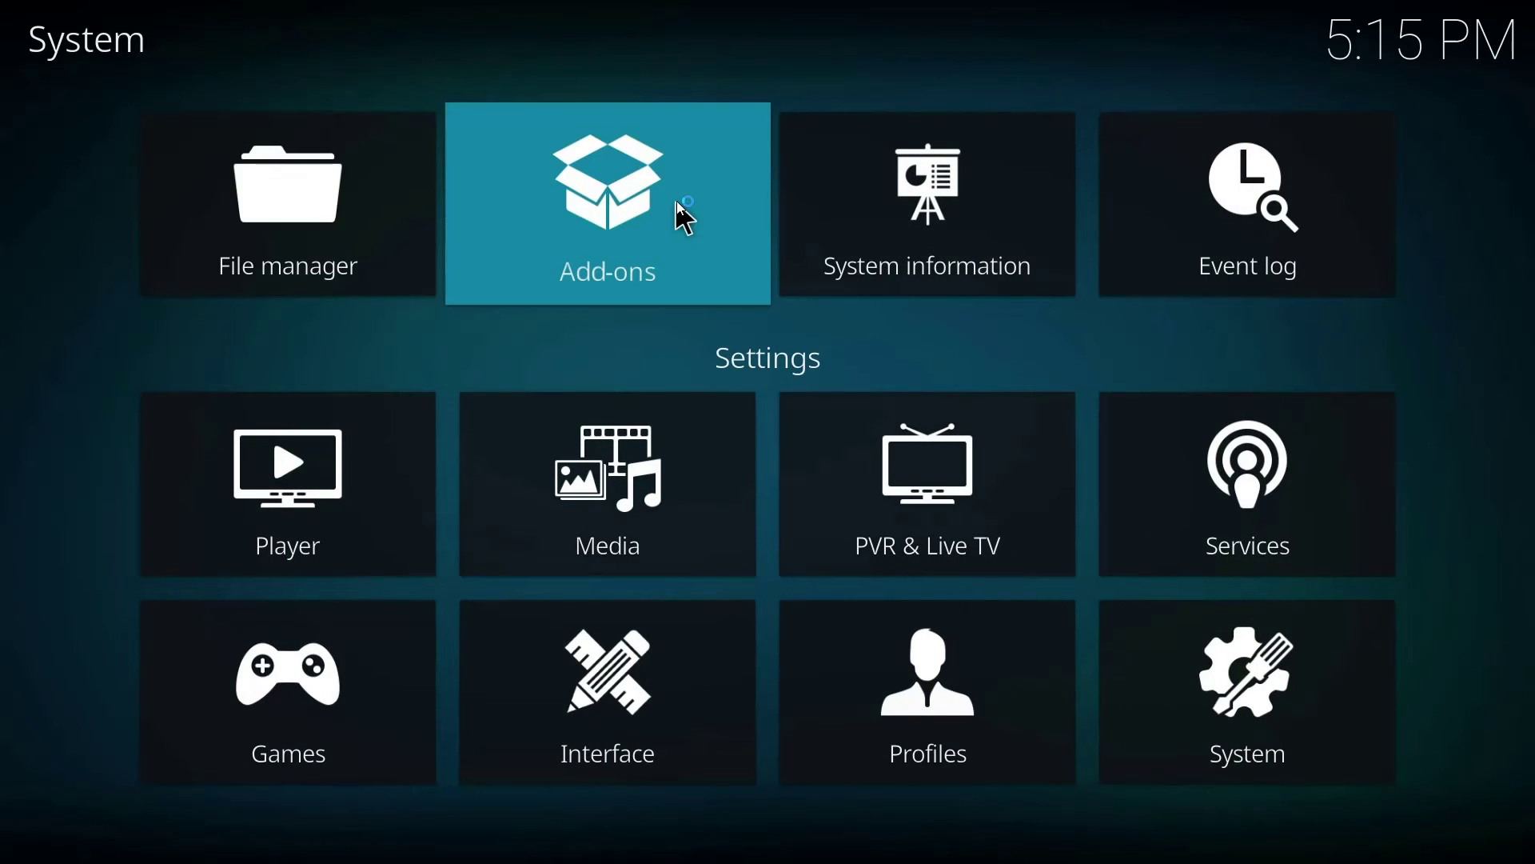
click(677, 200)
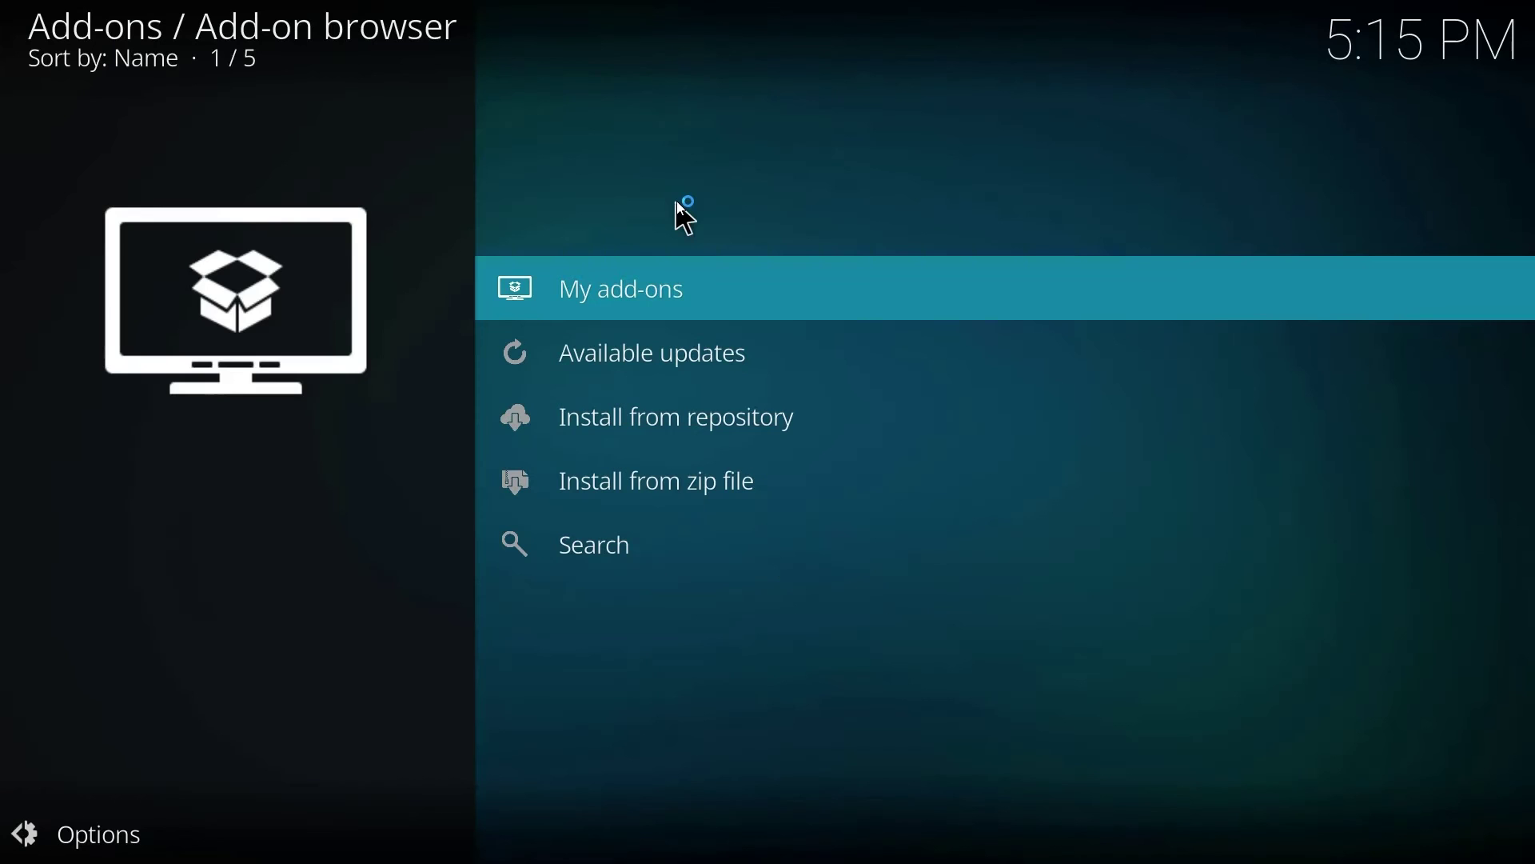
click(651, 301)
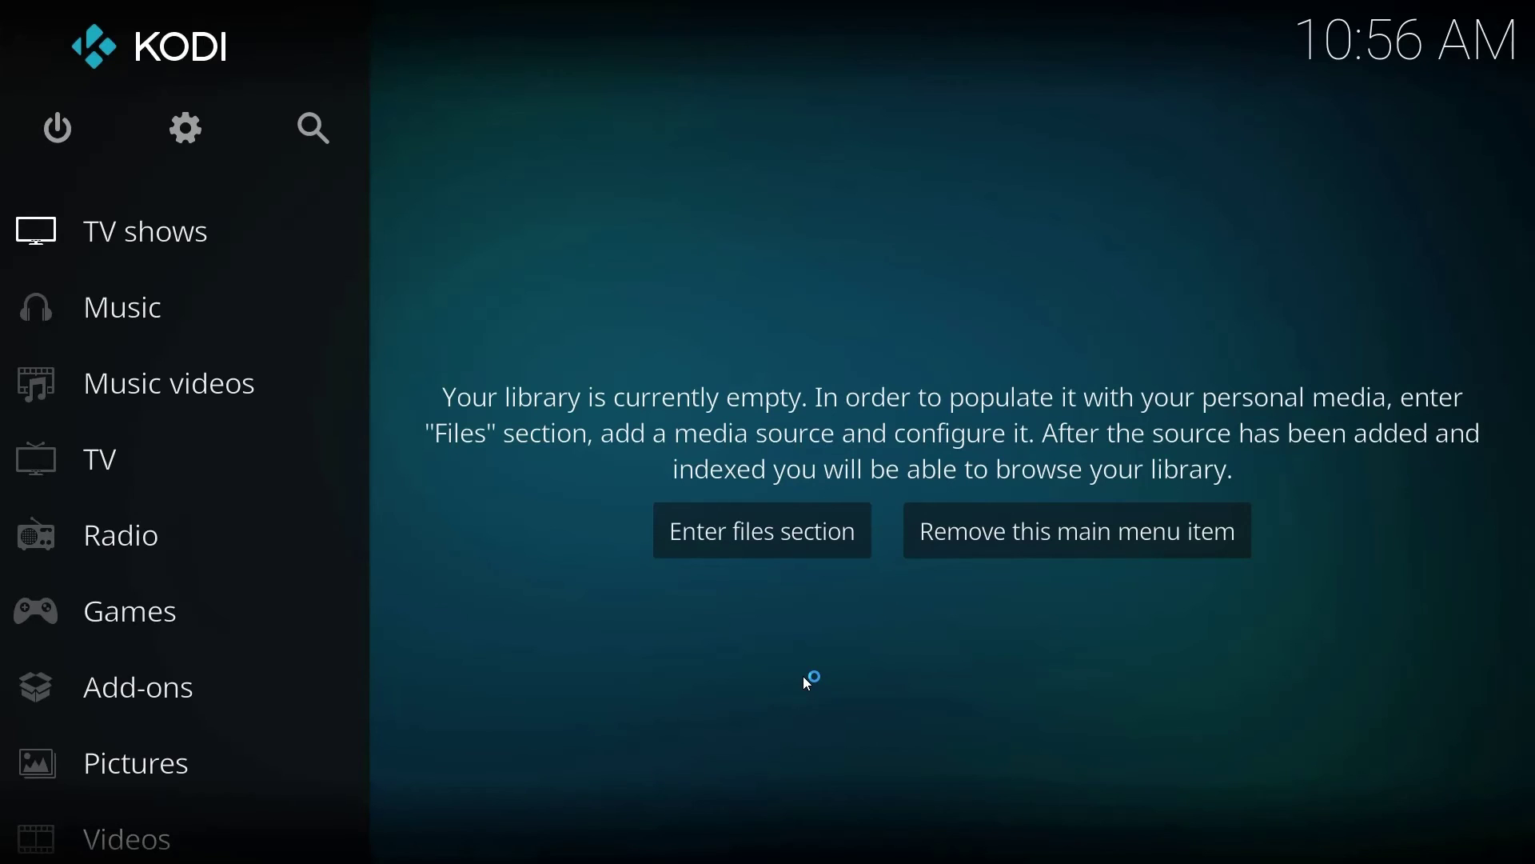
- Open System information from Kodi settings to check the installed build
click(186, 133)
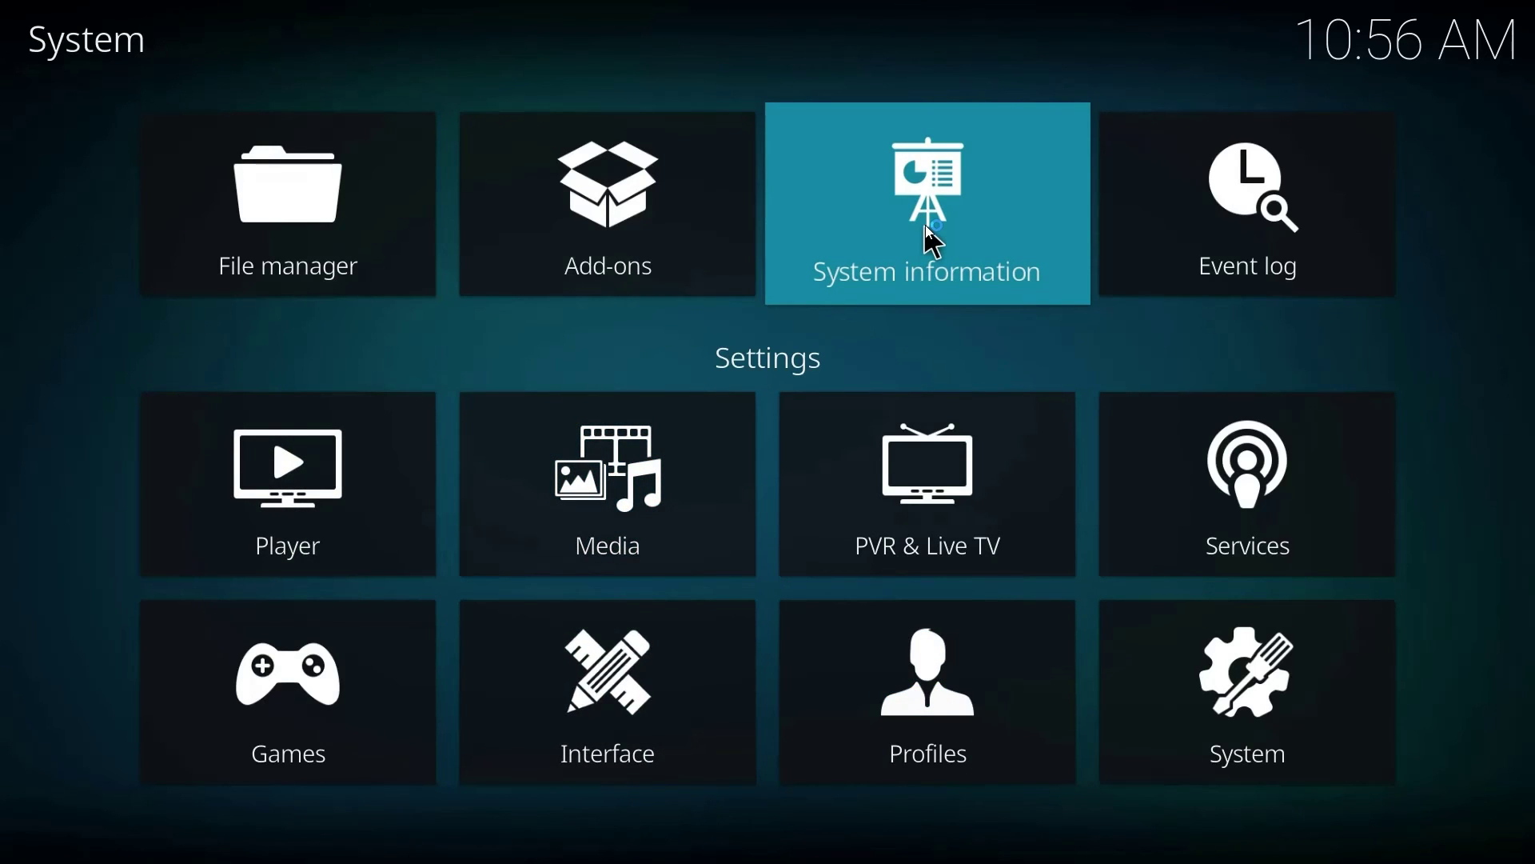
click(931, 241)
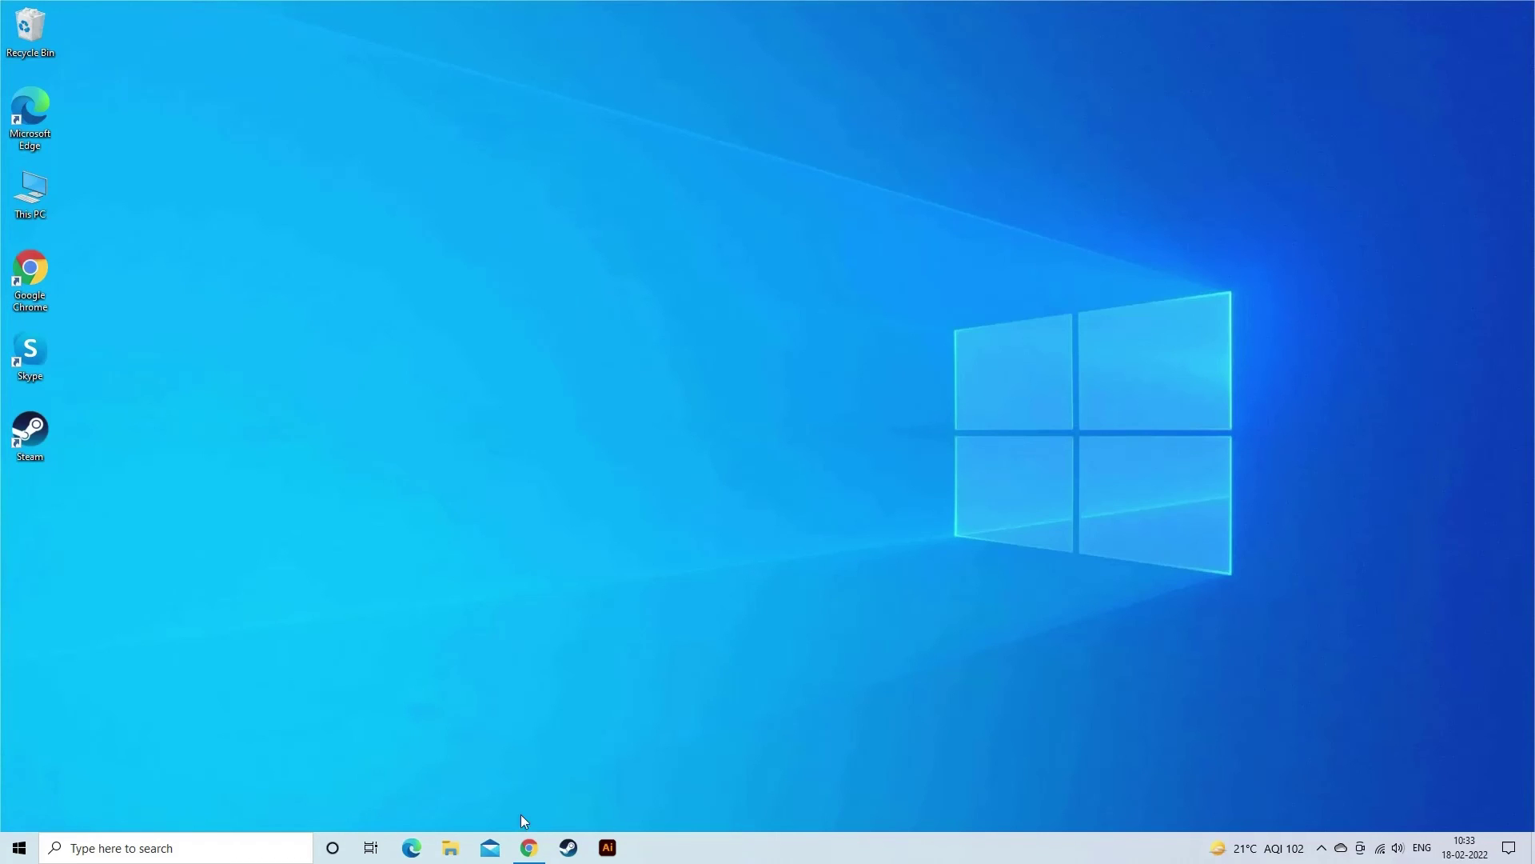
- Search 'kodi' in Chrome, then download the Windows Installer (64BIT) from kodi.tv
click(529, 847)
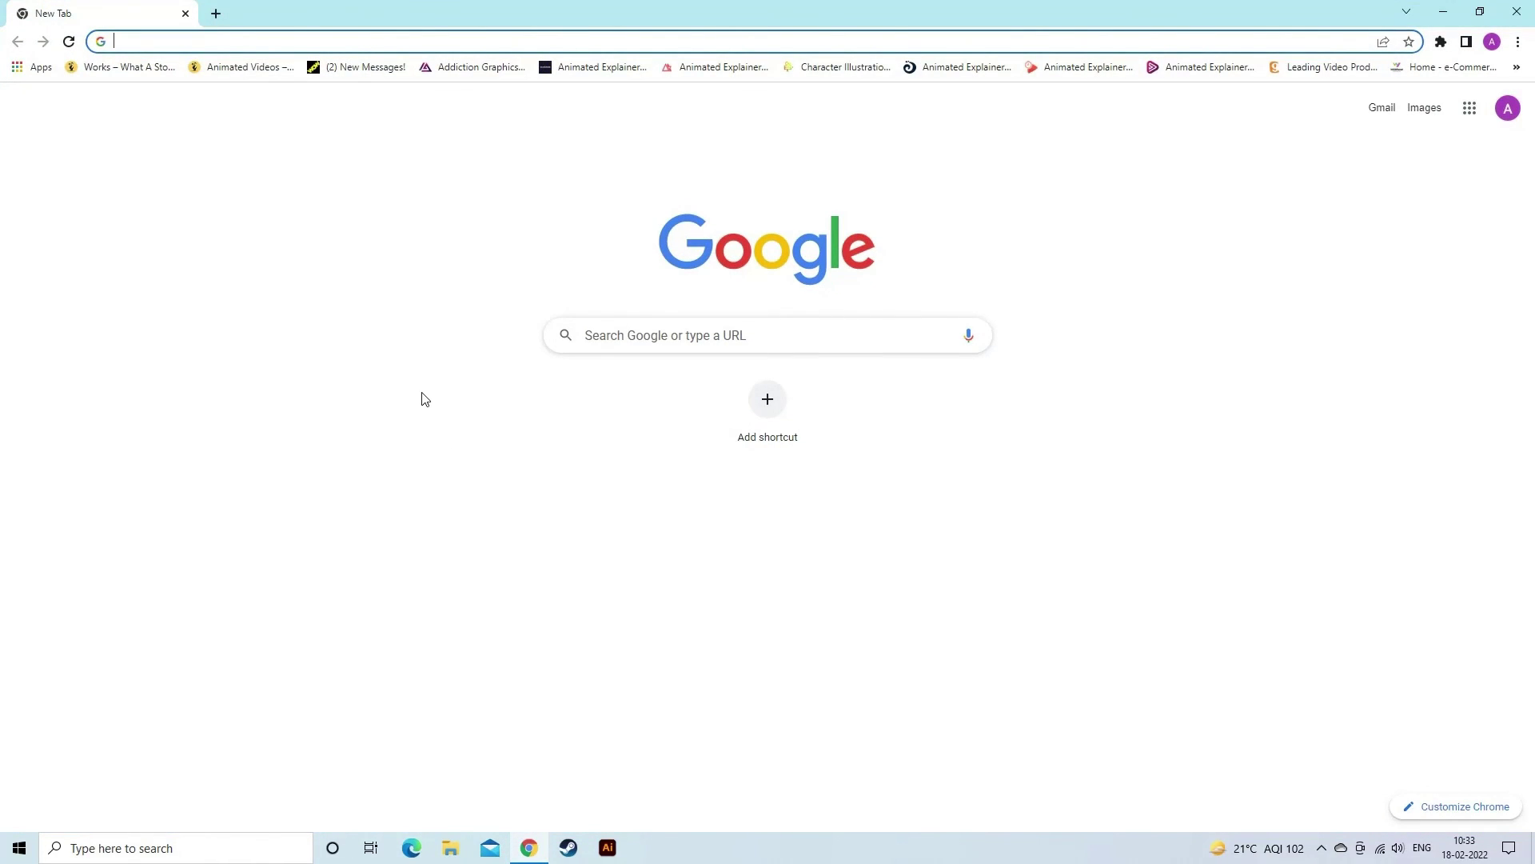
text(kodi)
key(Return)
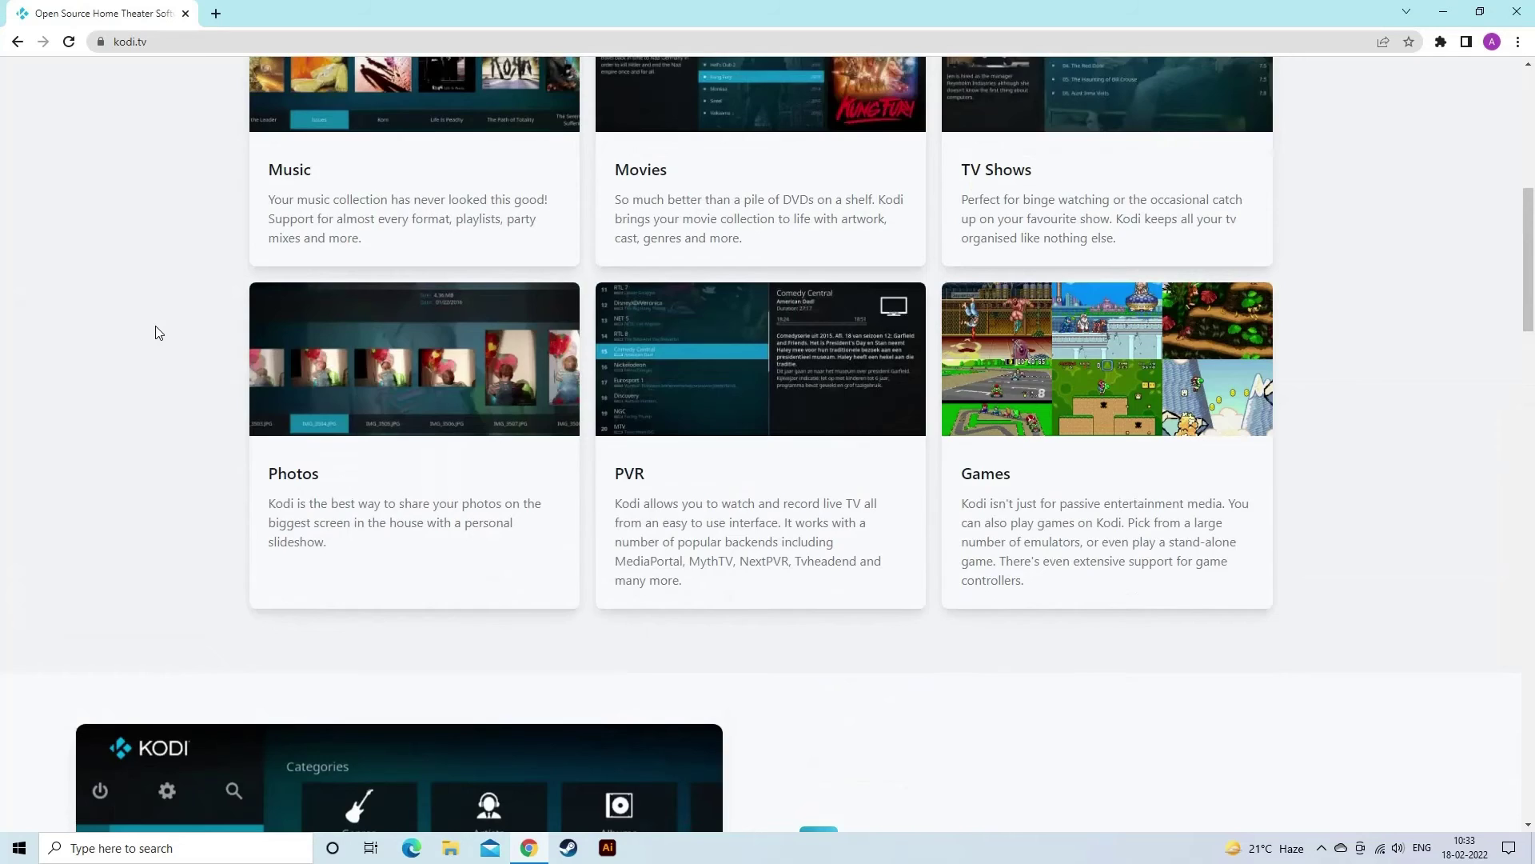
scroll(155, 332, up, 5)
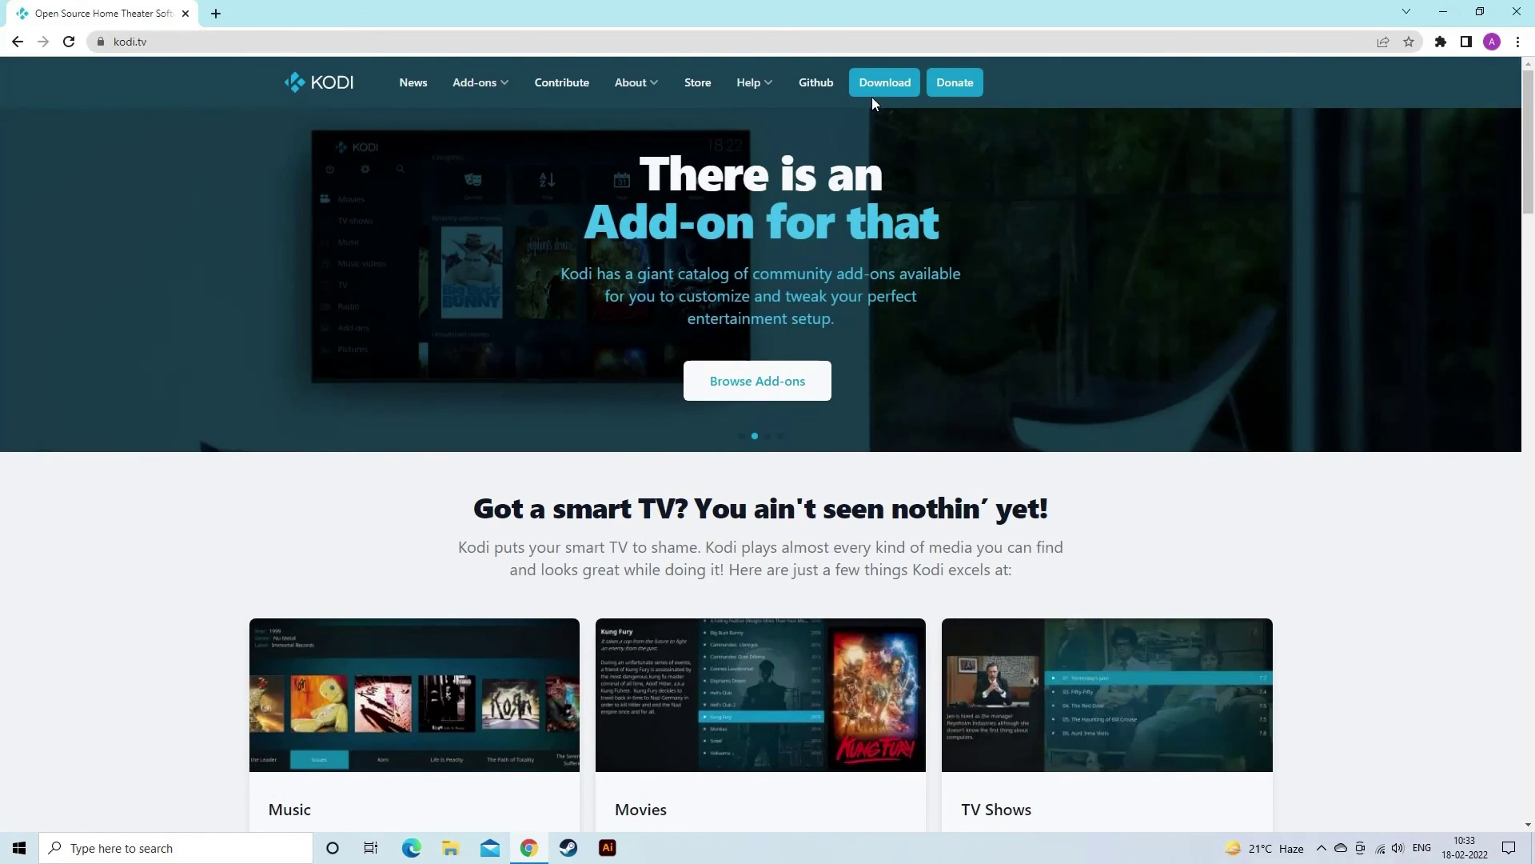
click(872, 94)
scroll(610, 494, down, 3)
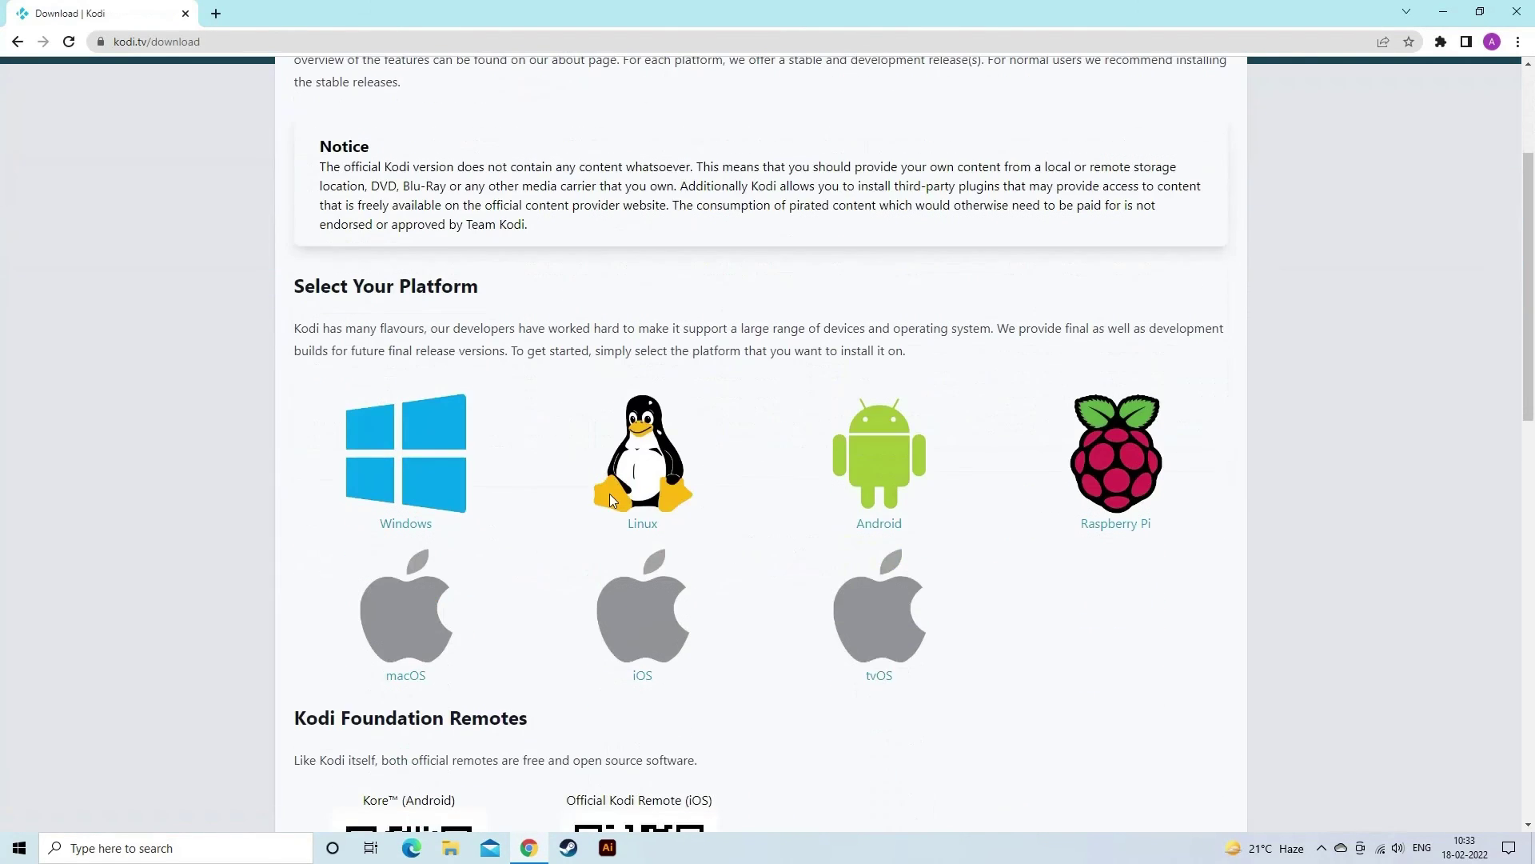
click(426, 471)
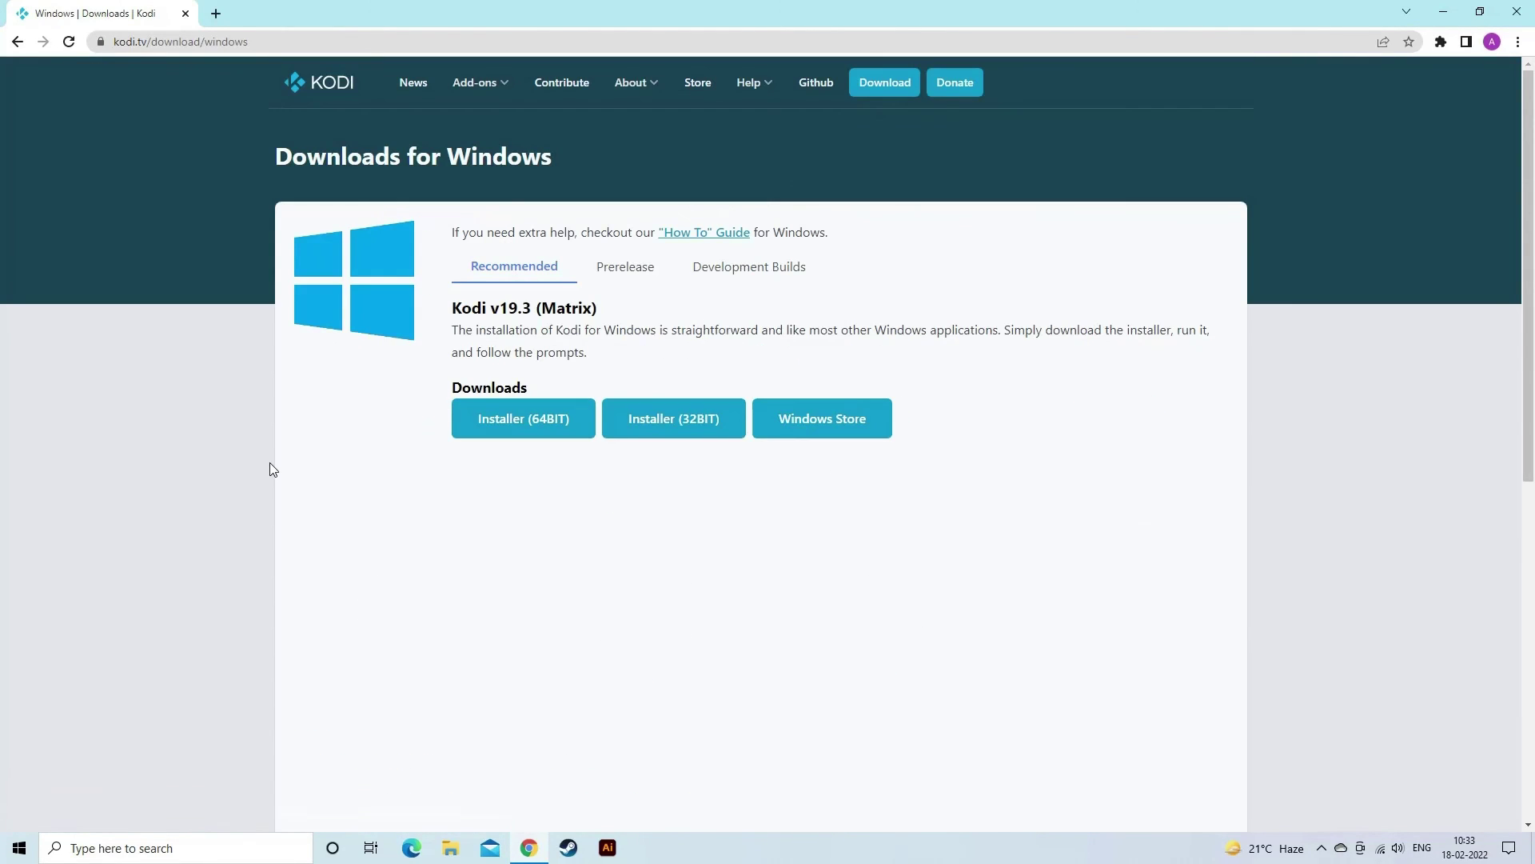
click(516, 430)
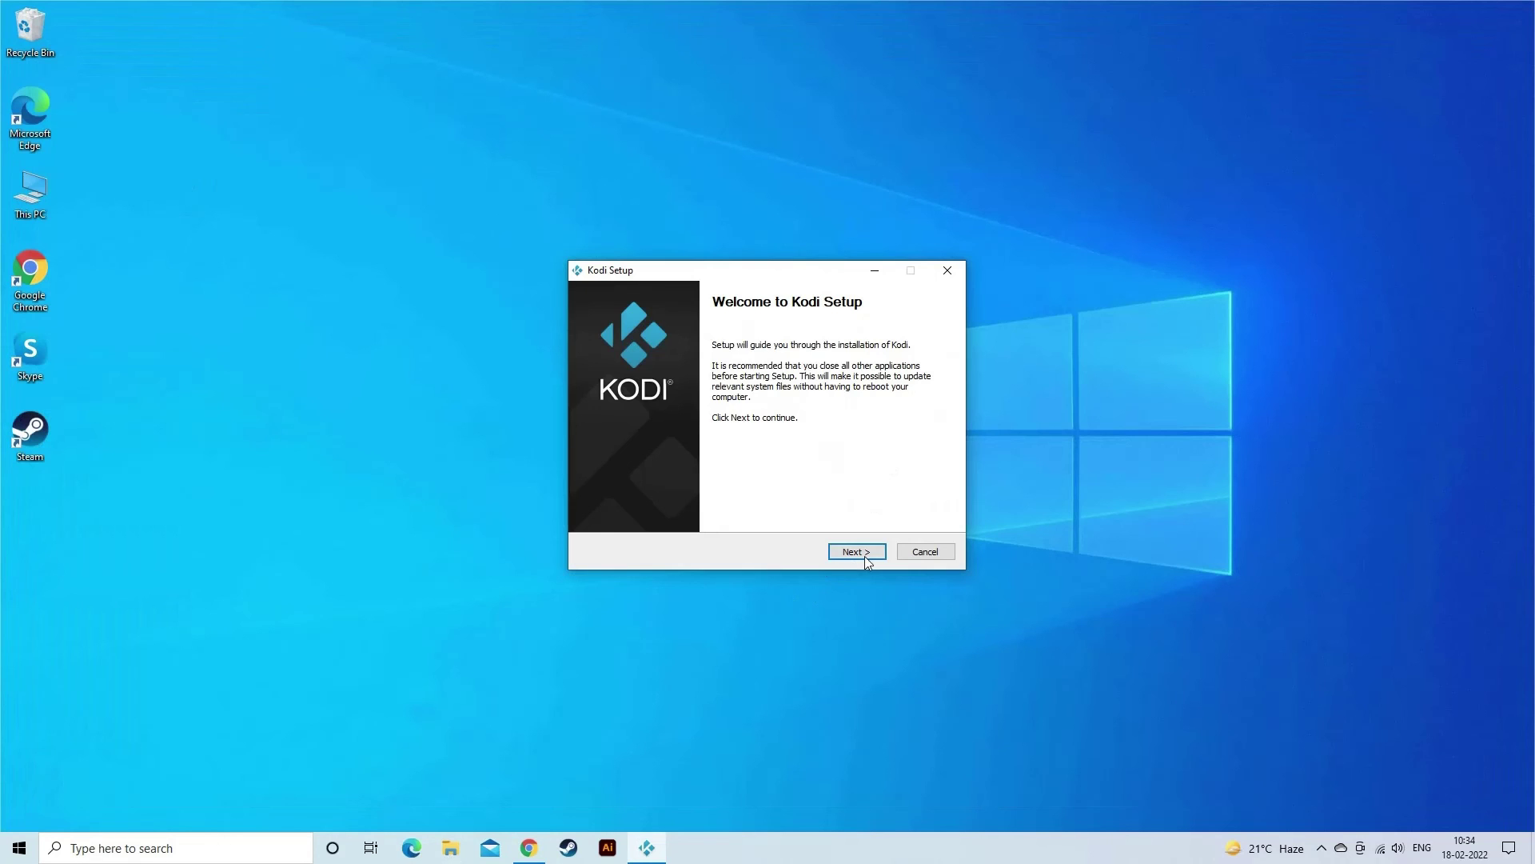
- Advance Kodi Setup, accept the license agreement and start installing Kodi
click(864, 553)
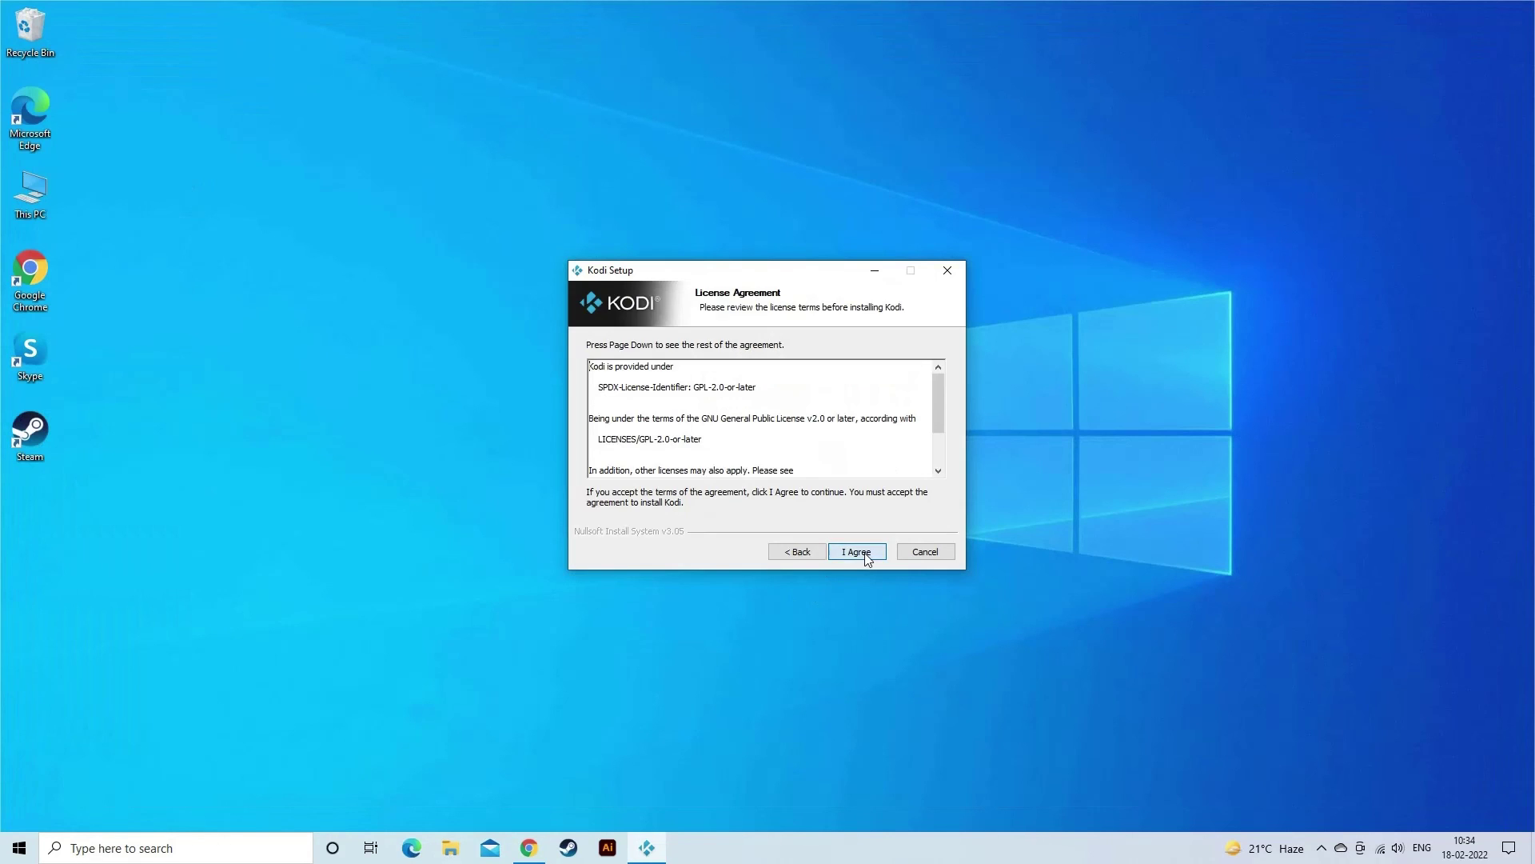
click(865, 557)
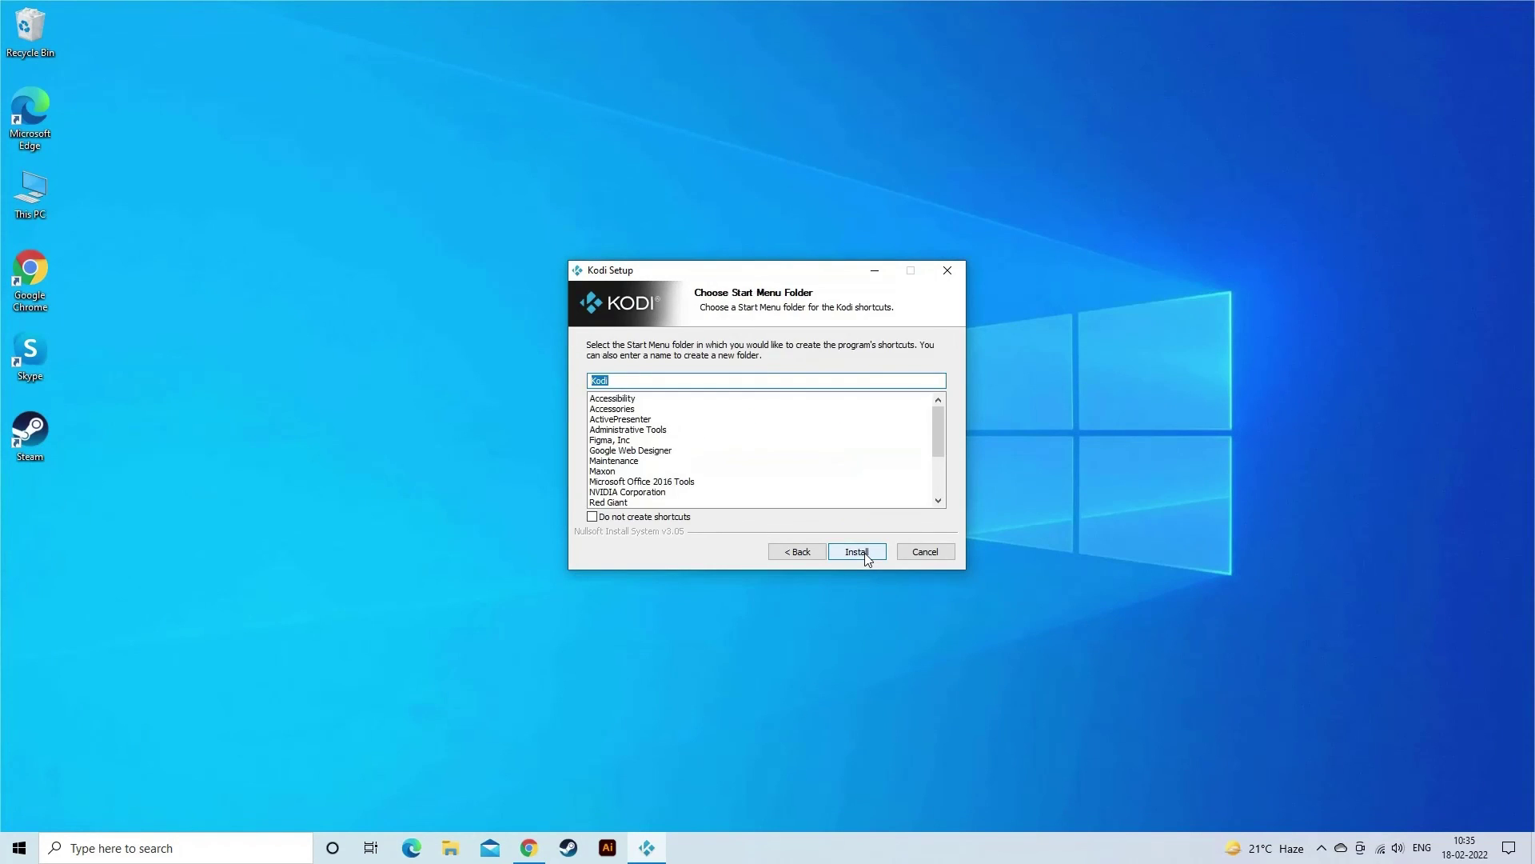
click(865, 554)
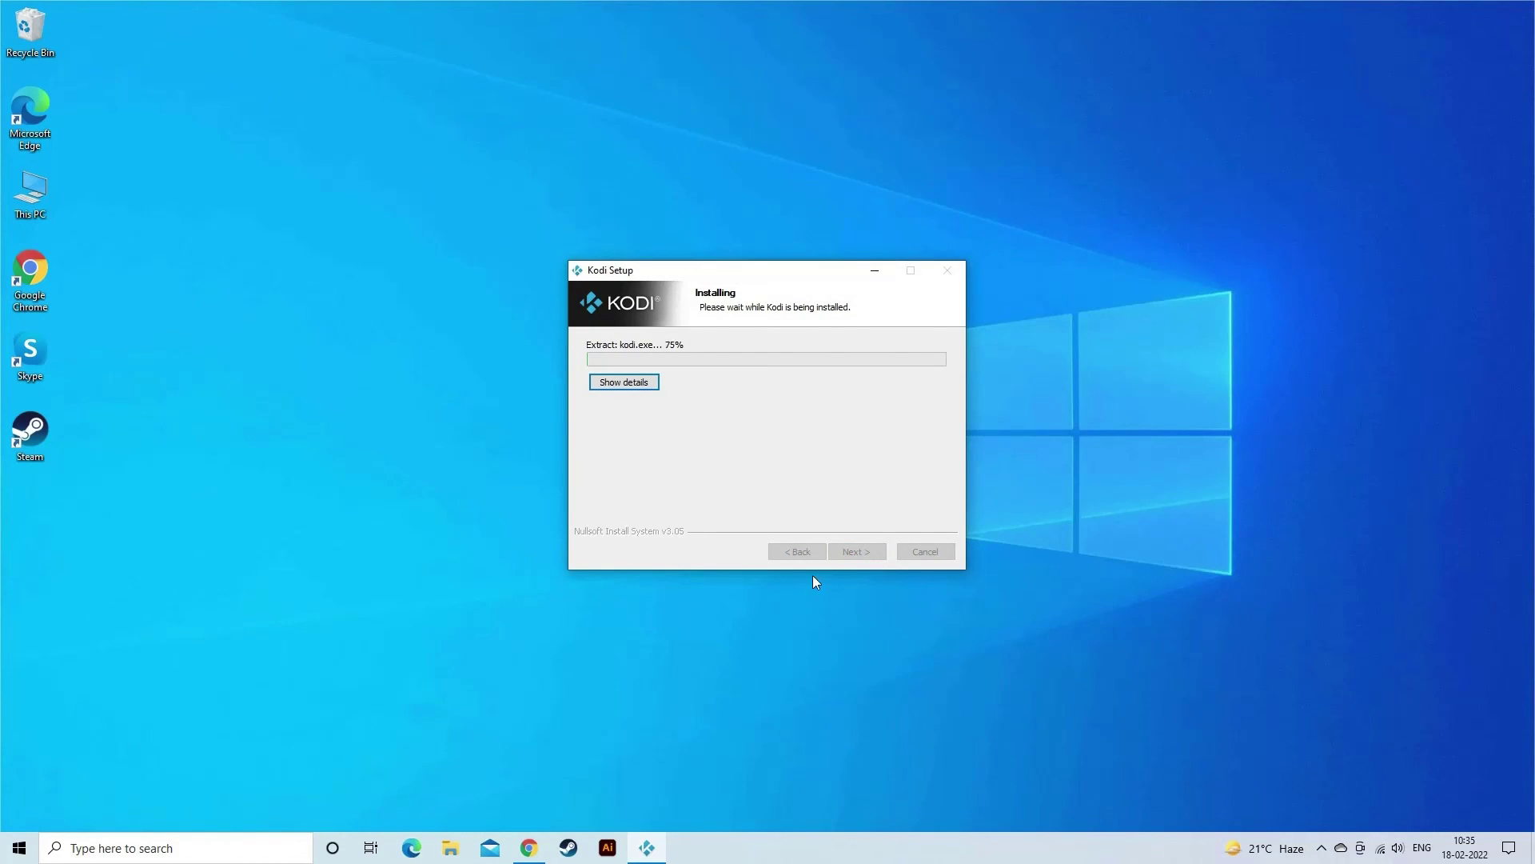